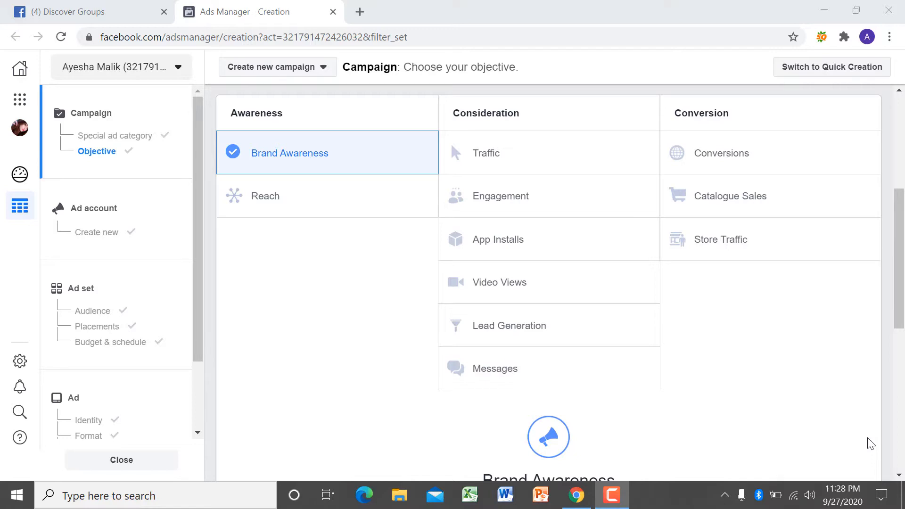
# Choose the Brand Awareness objective and accept the ad account's country, currency and time zone to proceed to the ad set.
pyautogui.click(321, 161)
pyautogui.scroll(-7, 320, 160)
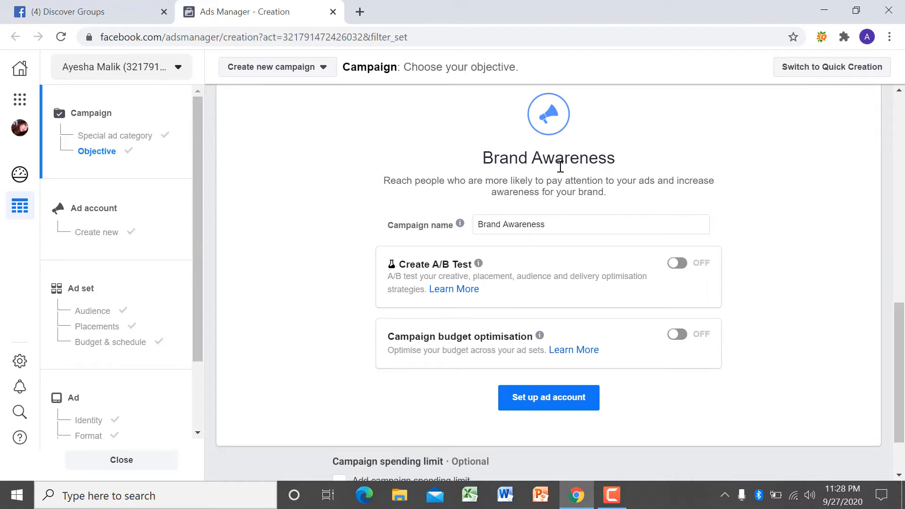
pyautogui.click(554, 401)
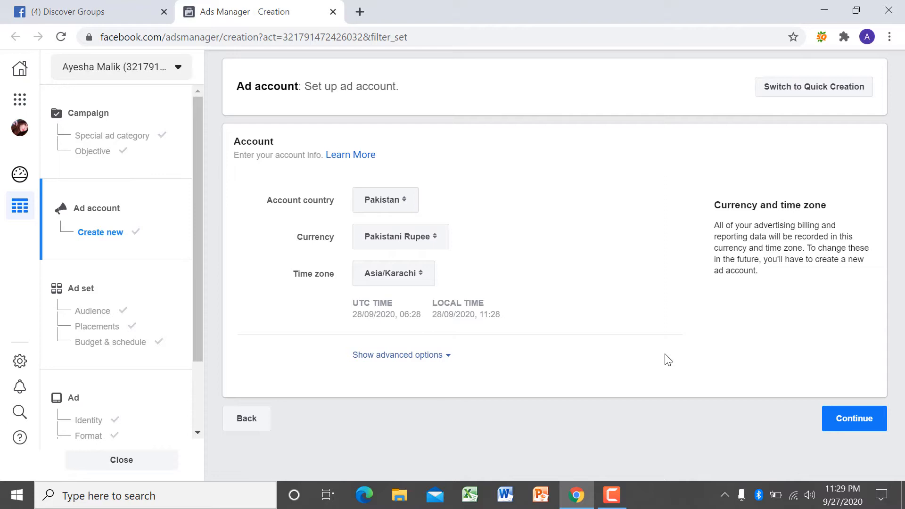
pyautogui.click(833, 428)
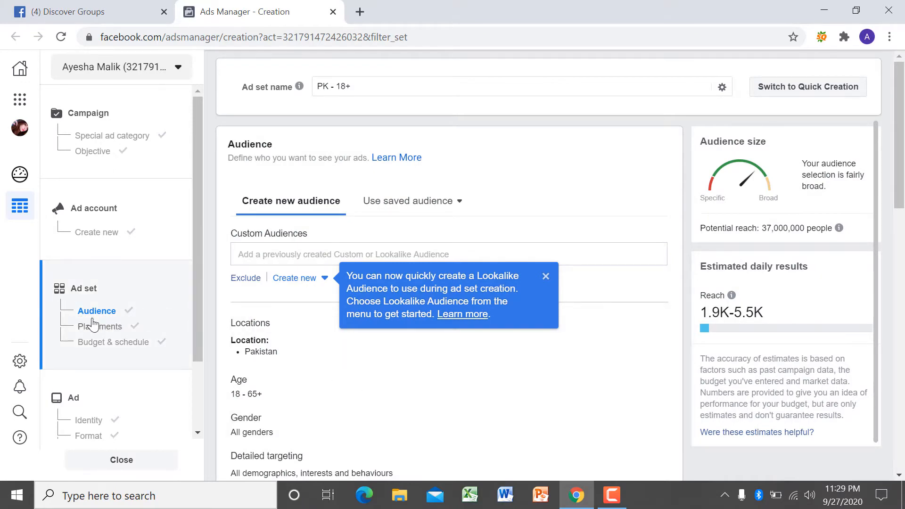
# Change the audience location from the whole country to the city of Lahore, Punjab, Pakistan.
pyautogui.moveTo(898, 134); pyautogui.dragTo(899, 200)
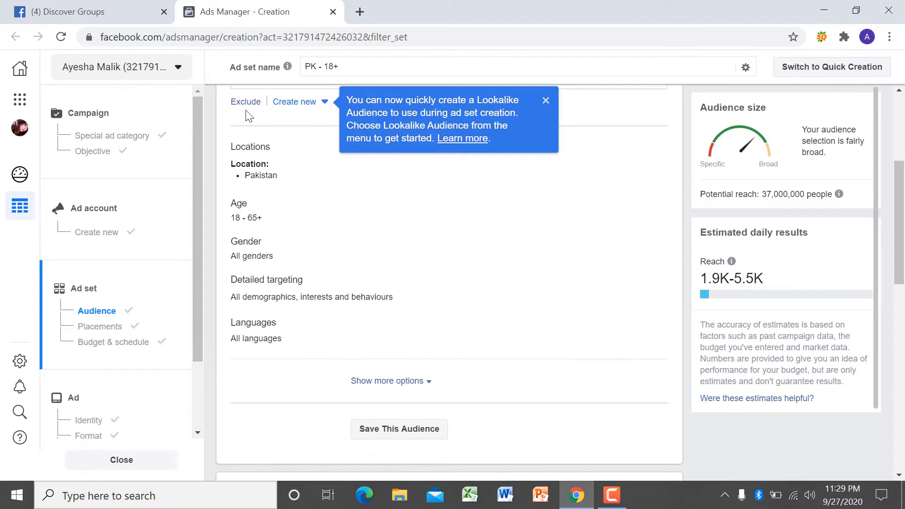
pyautogui.click(269, 177)
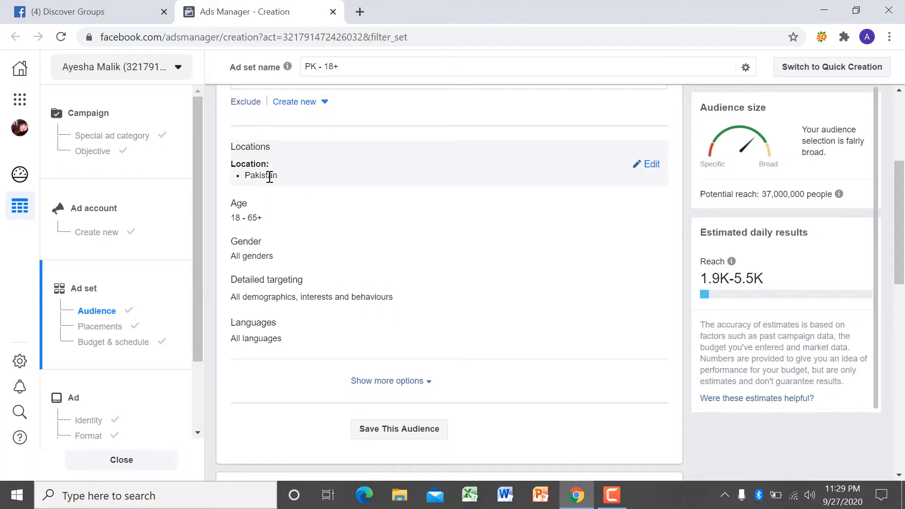
pyautogui.click(650, 166)
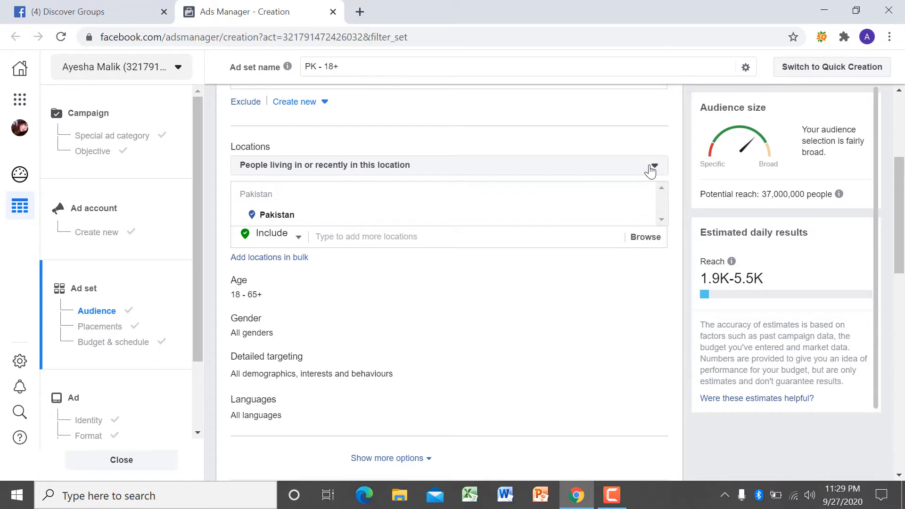
pyautogui.click(456, 233)
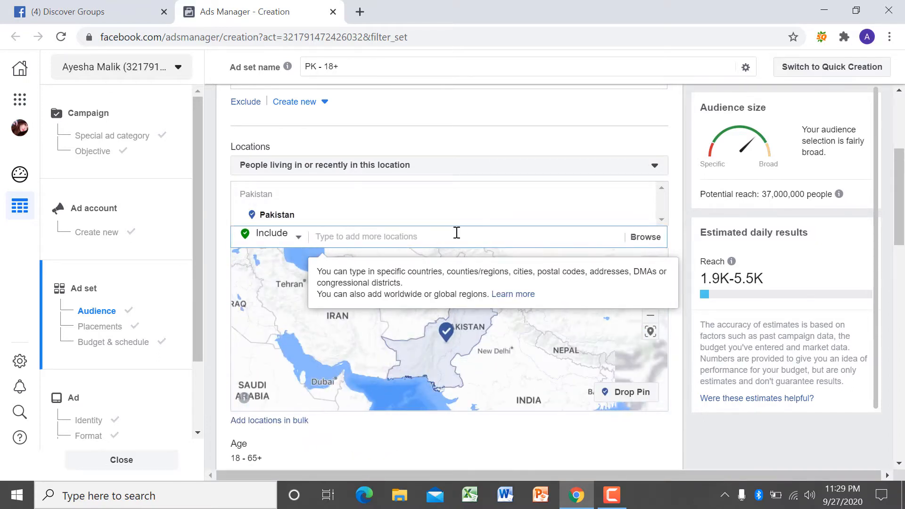
pyautogui.write('Lahor')
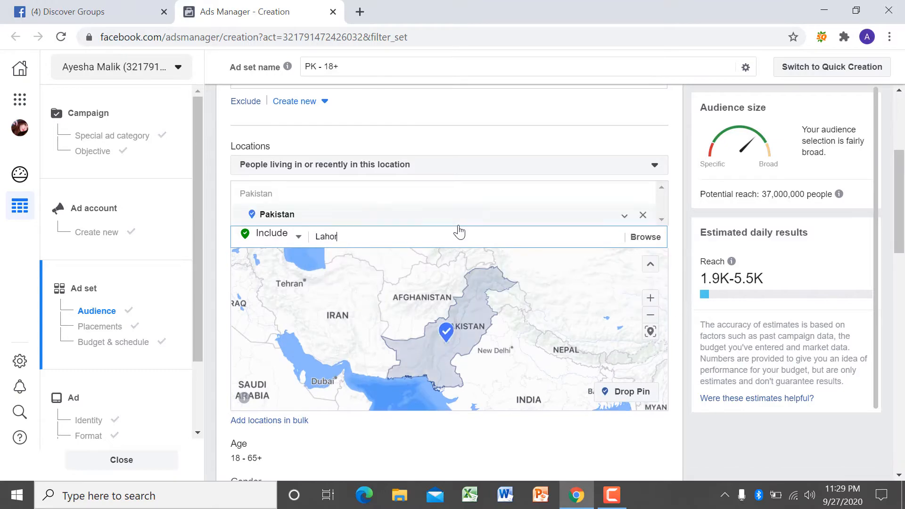
pyautogui.write('e')
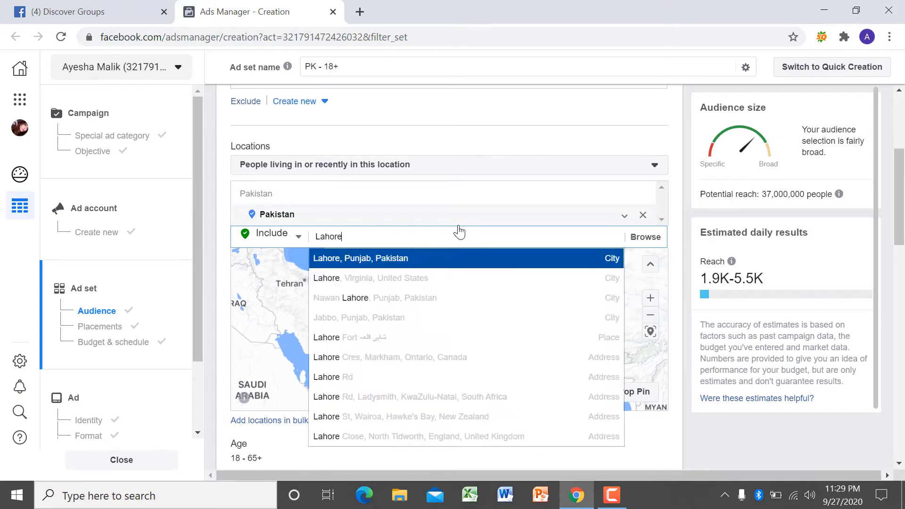
pyautogui.click(449, 262)
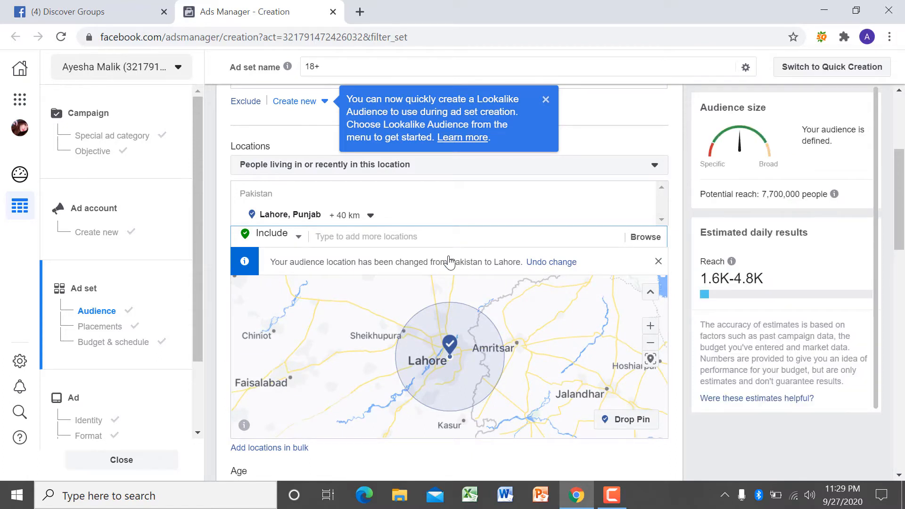
# Search for "Faislaba" and add the place Faislabad to the included audience locations.
pyautogui.write('Fais')
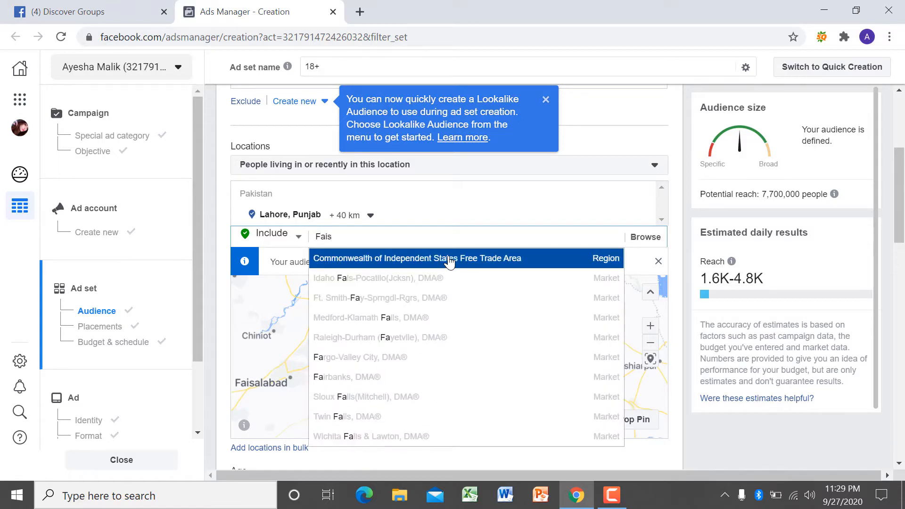
pyautogui.write('la')
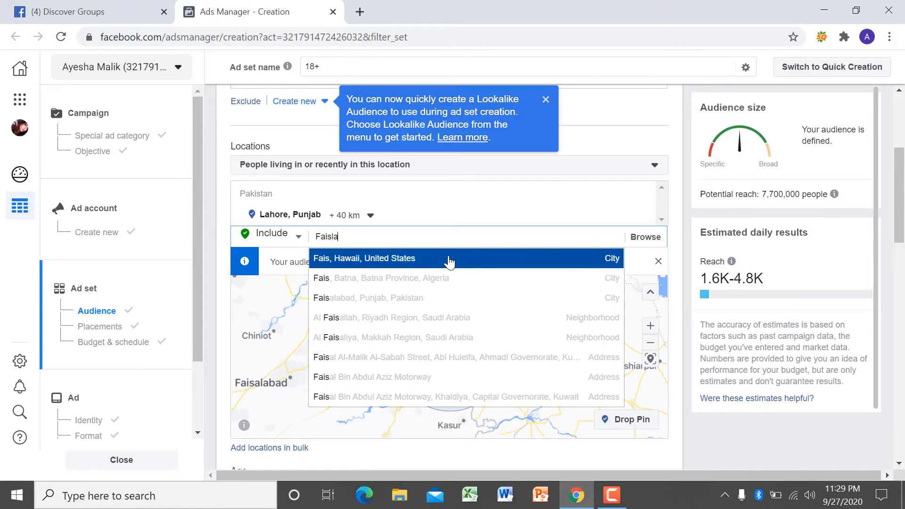
pyautogui.write('ba')
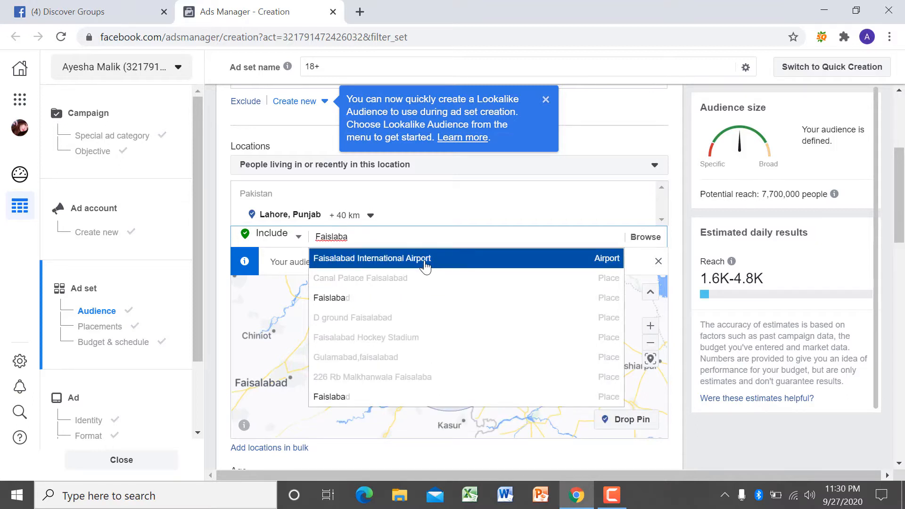
pyautogui.click(419, 298)
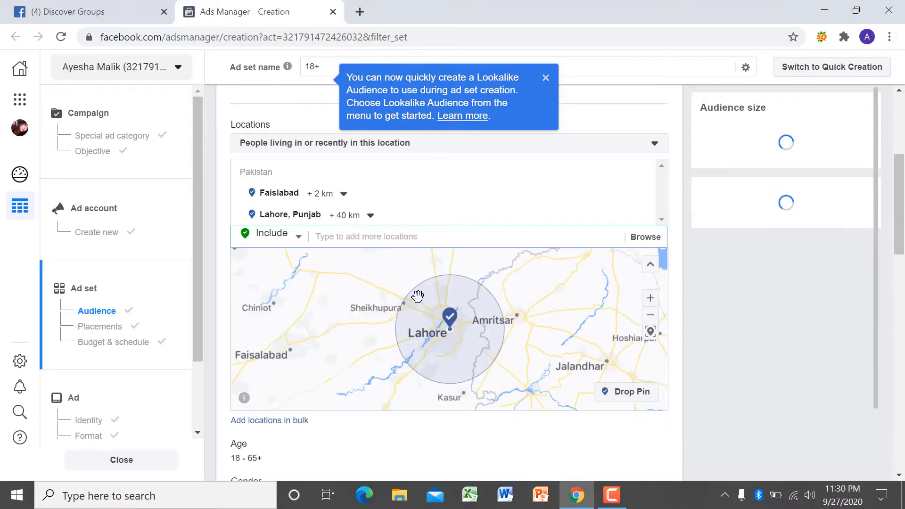
# Add the place Sailkot to the included audience locations.
pyautogui.scroll(2, 418, 295)
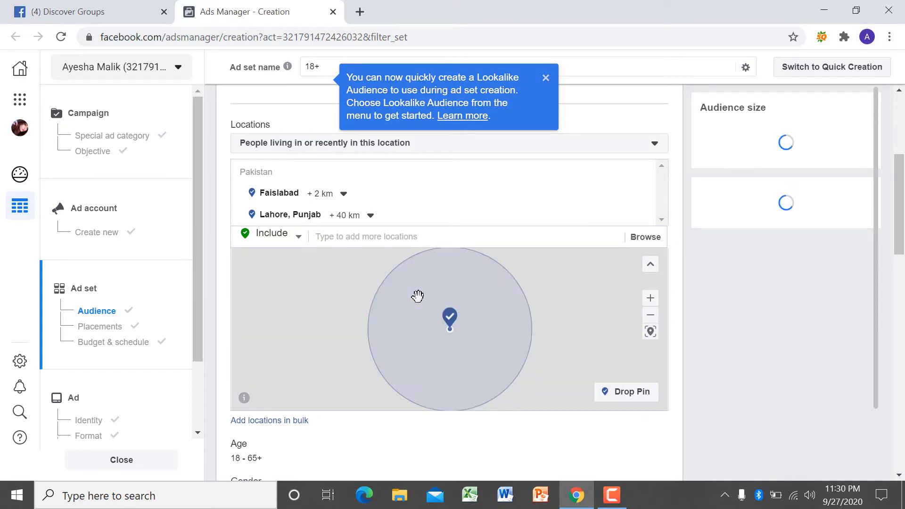
pyautogui.click(387, 242)
pyautogui.write('Sa')
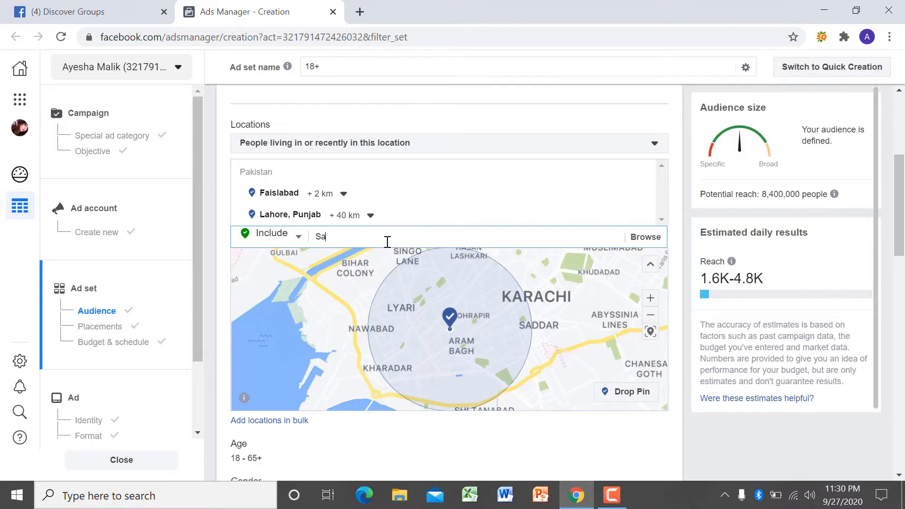
pyautogui.write('ilkot')
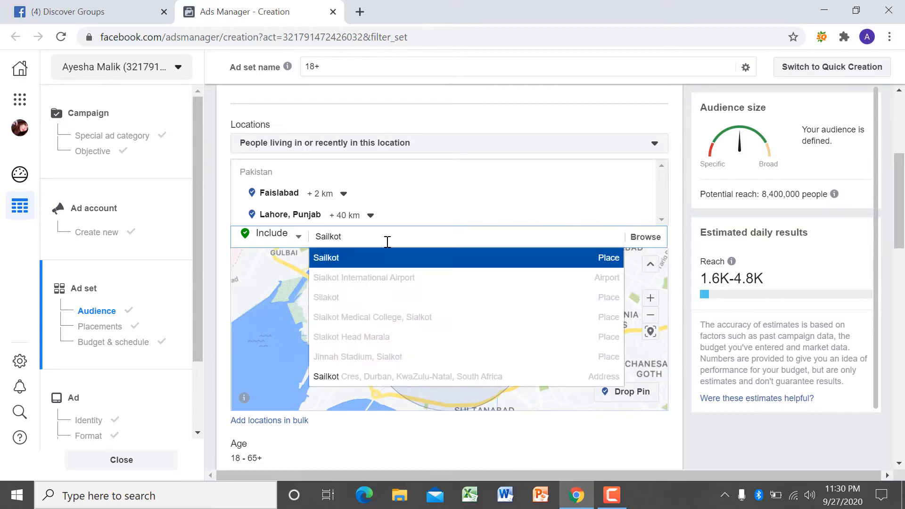
pyautogui.click(389, 263)
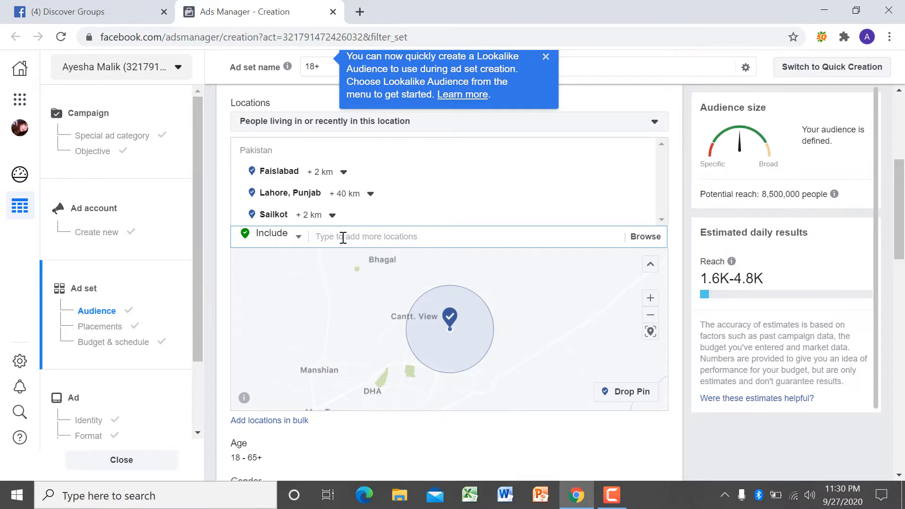
# Drop a location pin on Model Town in Lahore and set its radius to 22 km.
pyautogui.click(303, 193)
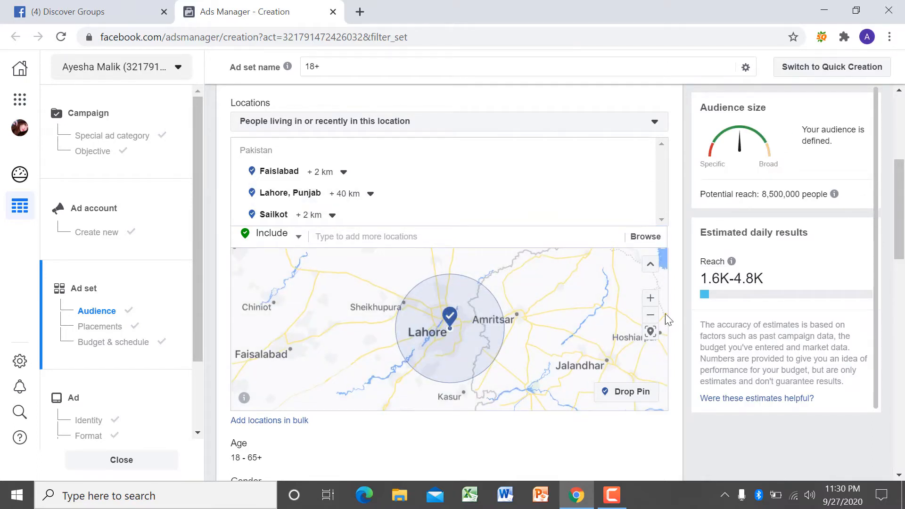
pyautogui.click(650, 299)
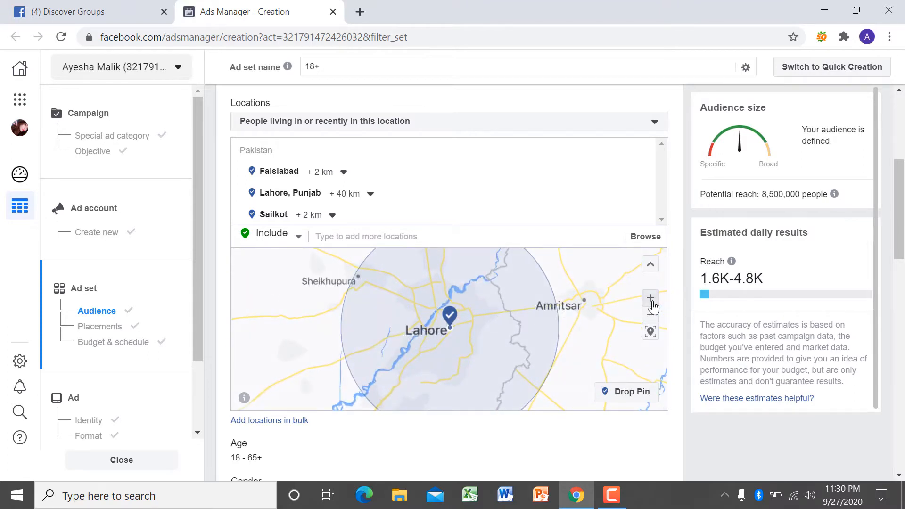
pyautogui.click(650, 299)
pyautogui.click(651, 299)
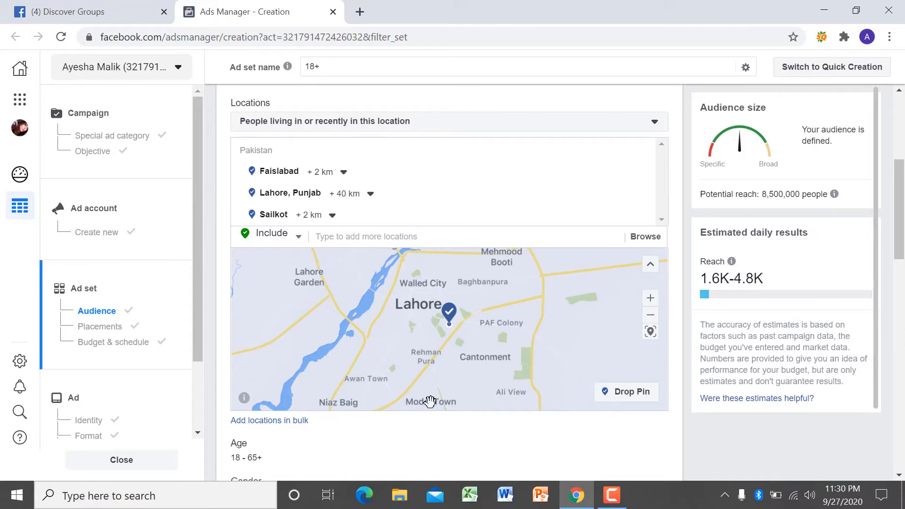
pyautogui.scroll(3, 430, 401)
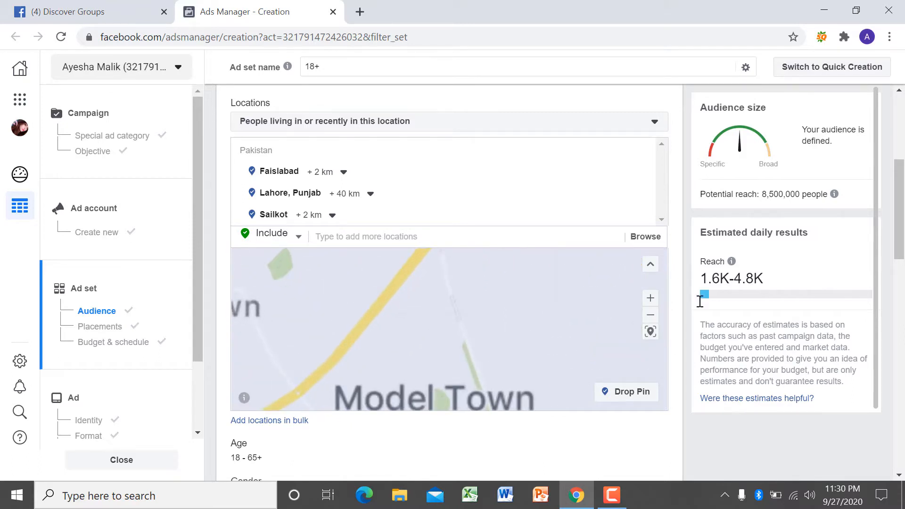
pyautogui.click(623, 398)
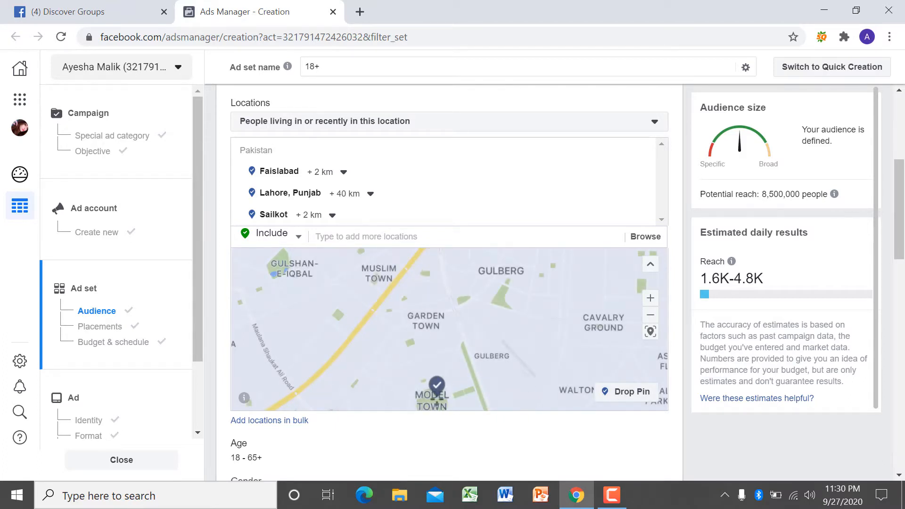
pyautogui.click(436, 399)
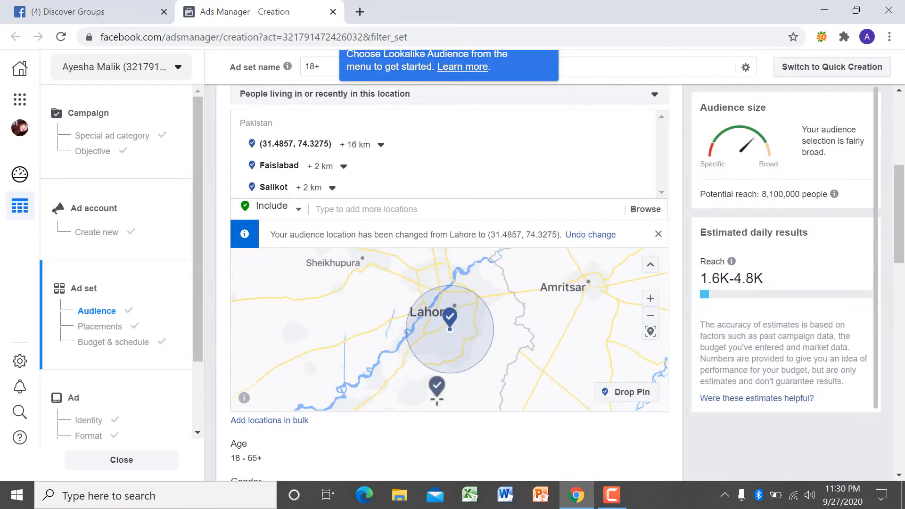
pyautogui.click(381, 146)
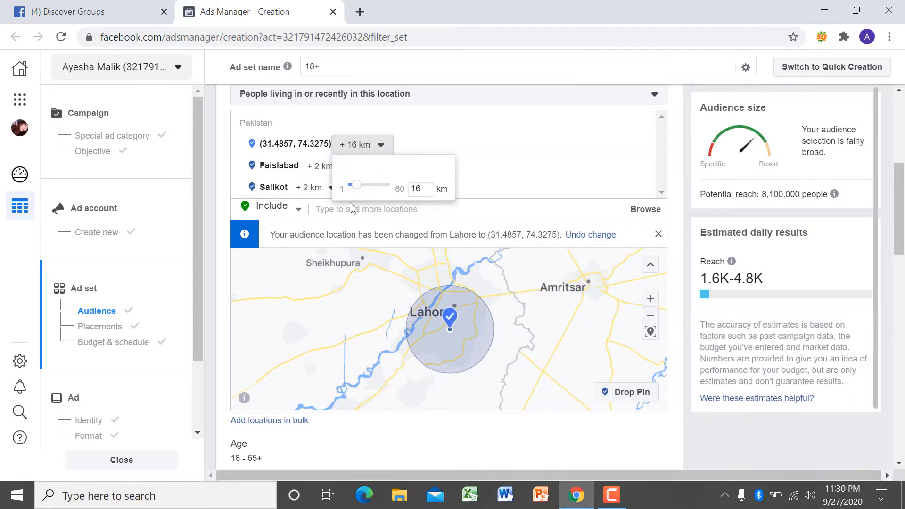
pyautogui.moveTo(353, 186)
pyautogui.mouseDown()
pyautogui.moveTo(389, 192)
pyautogui.moveTo(360, 190)
pyautogui.mouseUp()
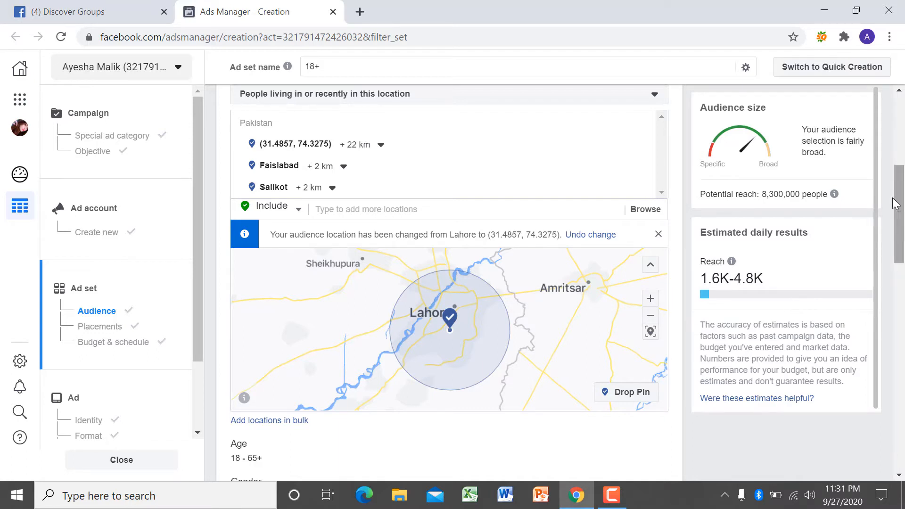
# Drop another location pin on the map at Sheikhupura, northwest of Lahore.
pyautogui.scroll(-1, 877, 222)
pyautogui.scroll(-2, 542, 257)
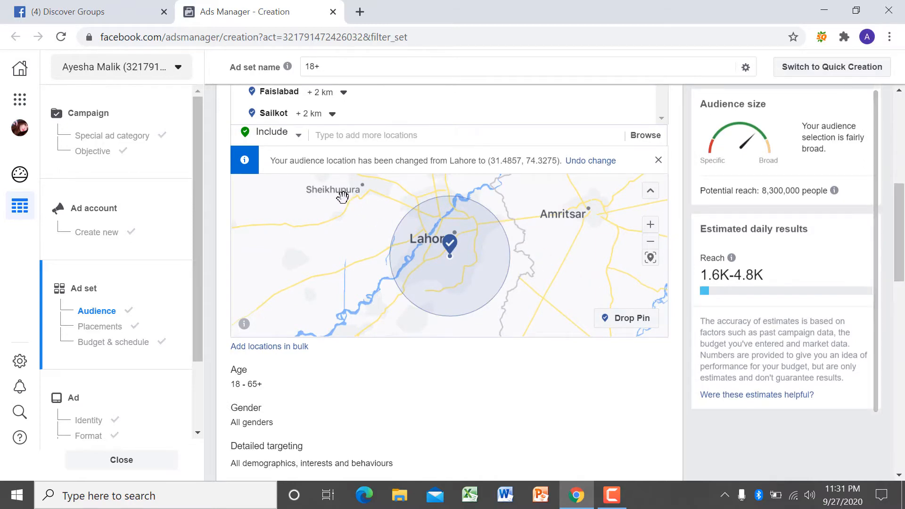
pyautogui.click(618, 318)
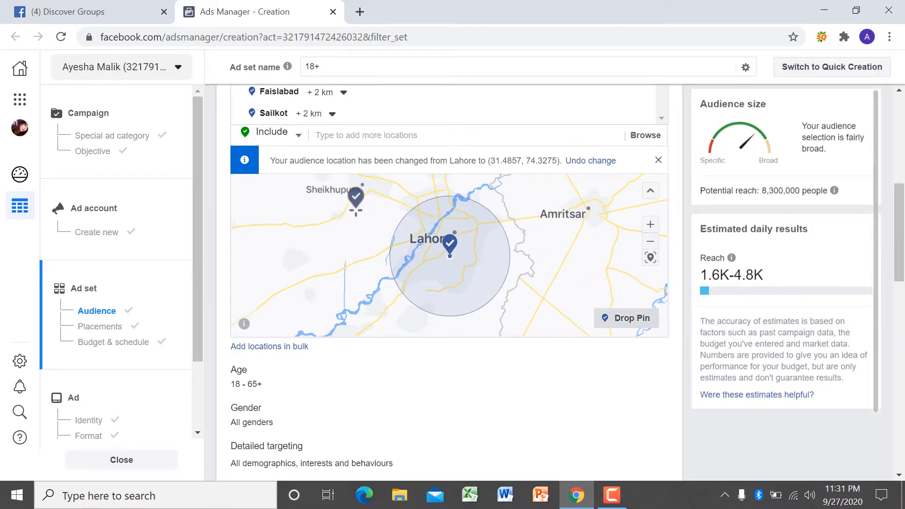
pyautogui.click(342, 194)
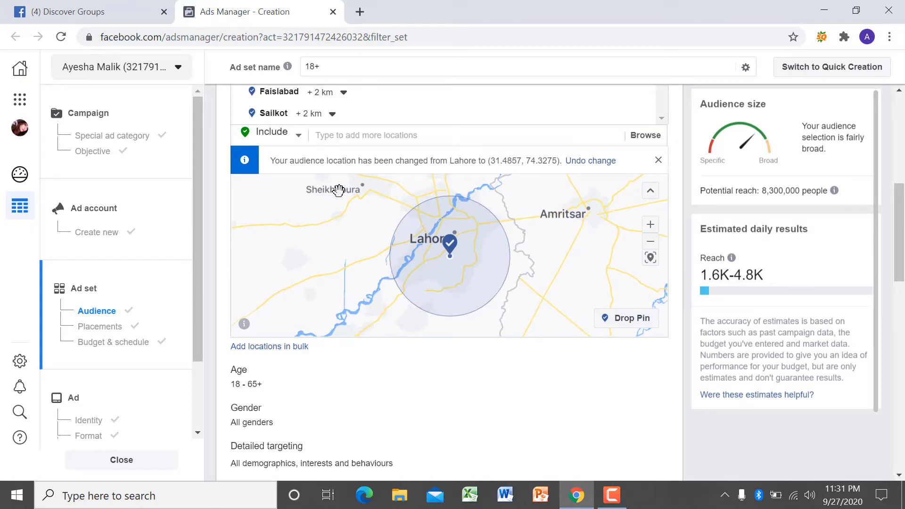
pyautogui.scroll(2, 338, 190)
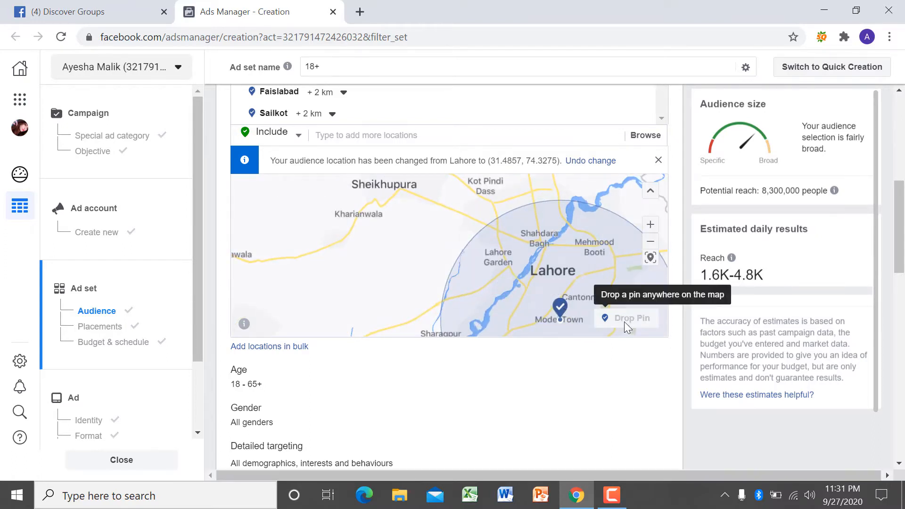
pyautogui.click(363, 137)
pyautogui.click(384, 186)
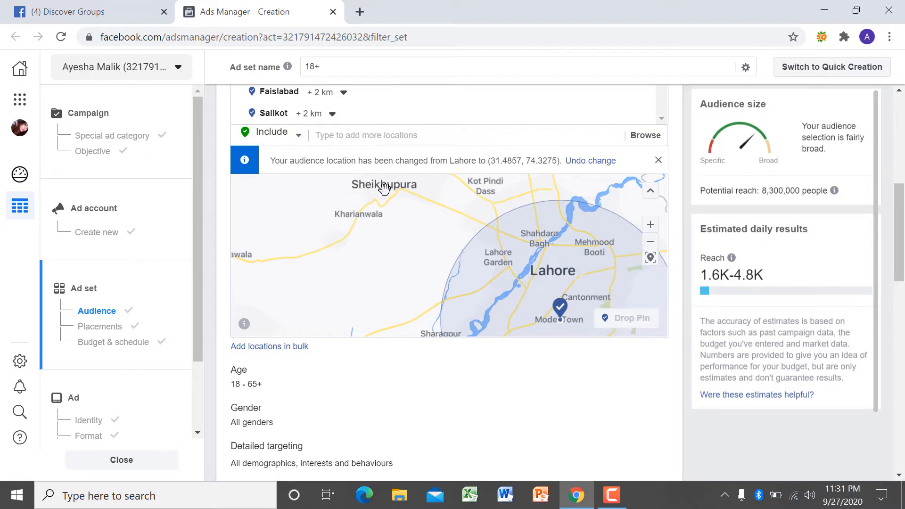
pyautogui.scroll(1, 384, 186)
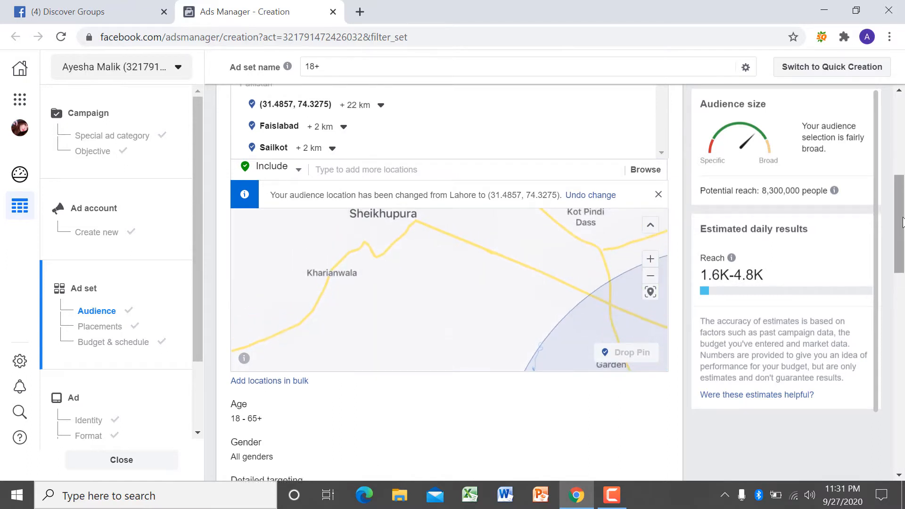
pyautogui.click(650, 276)
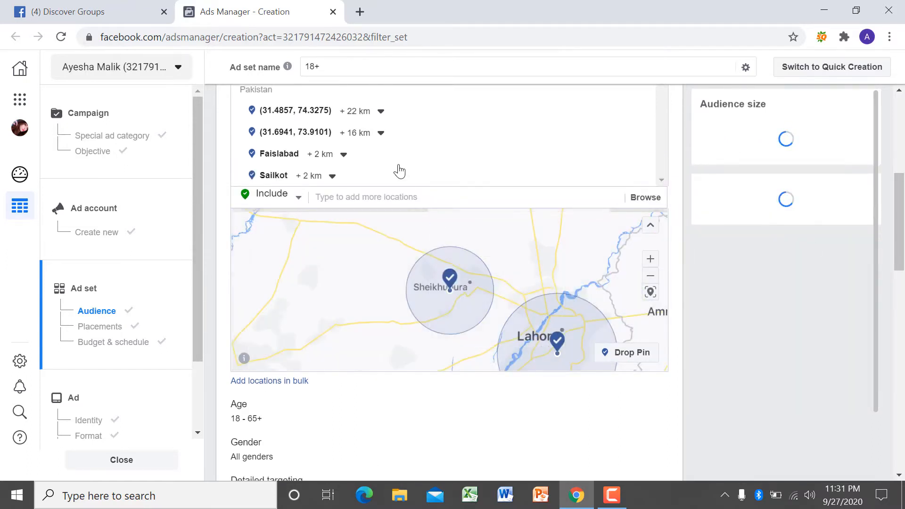
# Increase the radius around the Model Town pin in Lahore to 54 km.
pyautogui.click(381, 112)
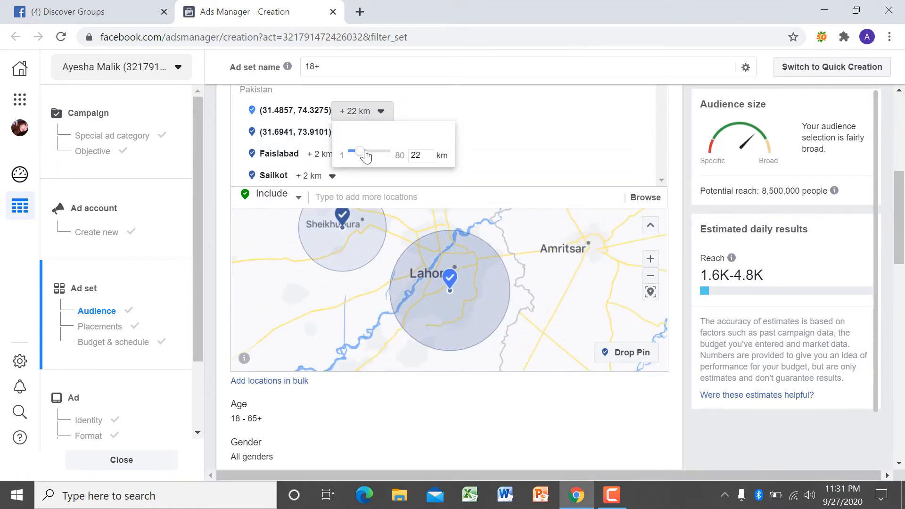
pyautogui.moveTo(360, 152); pyautogui.dragTo(377, 151)
pyautogui.click(554, 249)
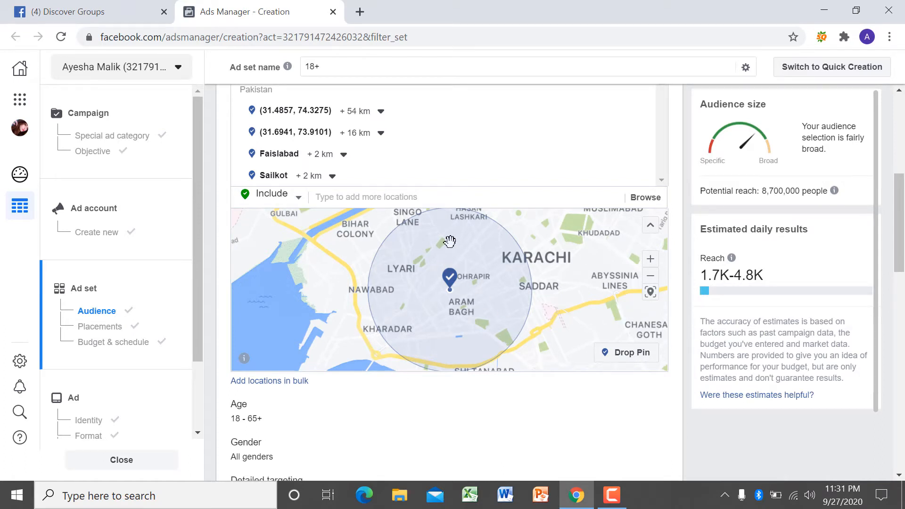
# Add Karachi, Sindh to the included audience locations.
pyautogui.click(345, 201)
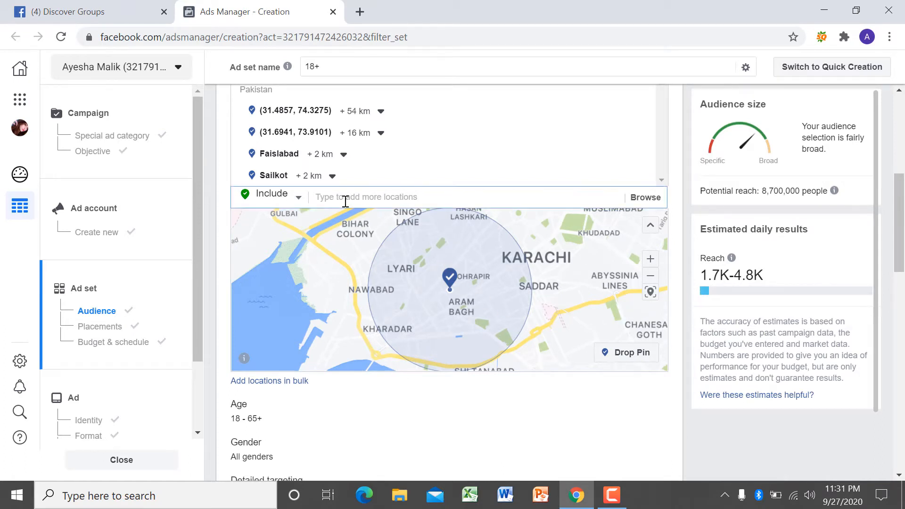
pyautogui.write('Karachi')
pyautogui.press('Return')
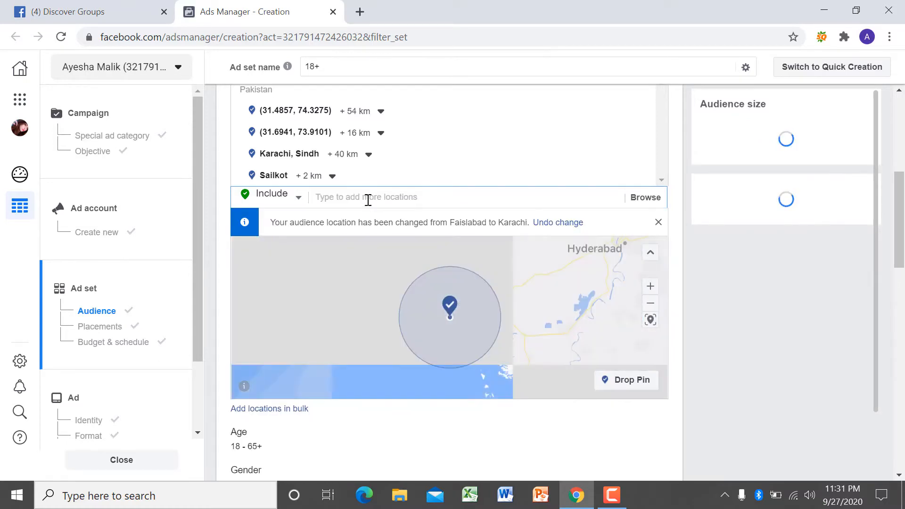
pyautogui.moveTo(839, 191)
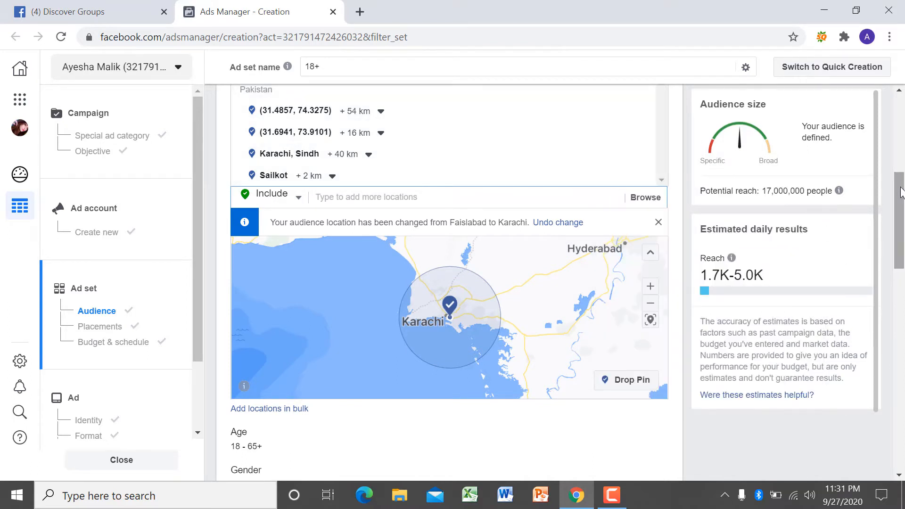
# Open the audience's detailed targeting for editing, ready to add demographics, interests or behaviours.
pyautogui.moveTo(900, 193); pyautogui.dragTo(902, 221)
pyautogui.scroll(-3, 509, 209)
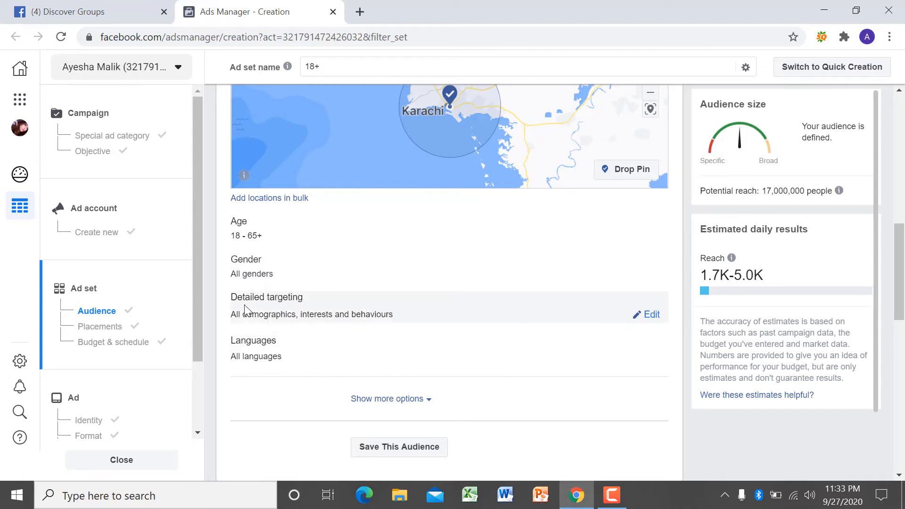
pyautogui.click(652, 315)
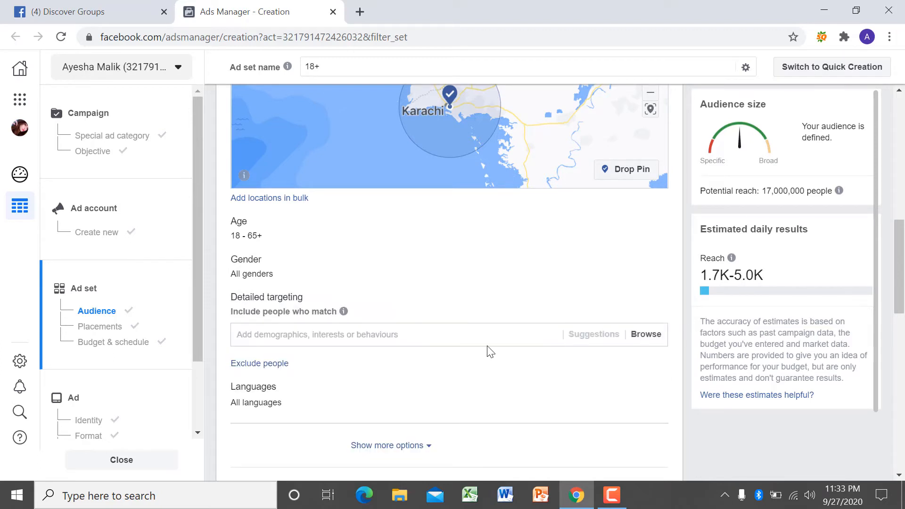
pyautogui.click(428, 334)
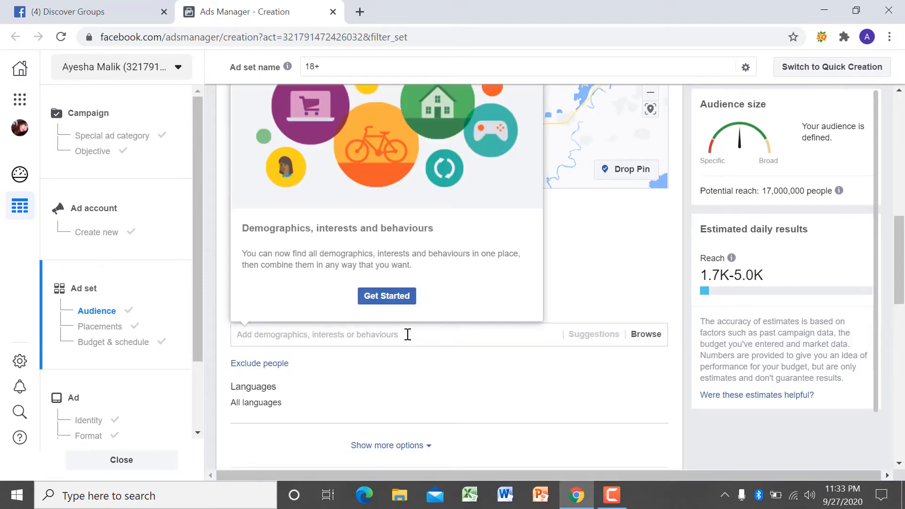
pyautogui.write('se')
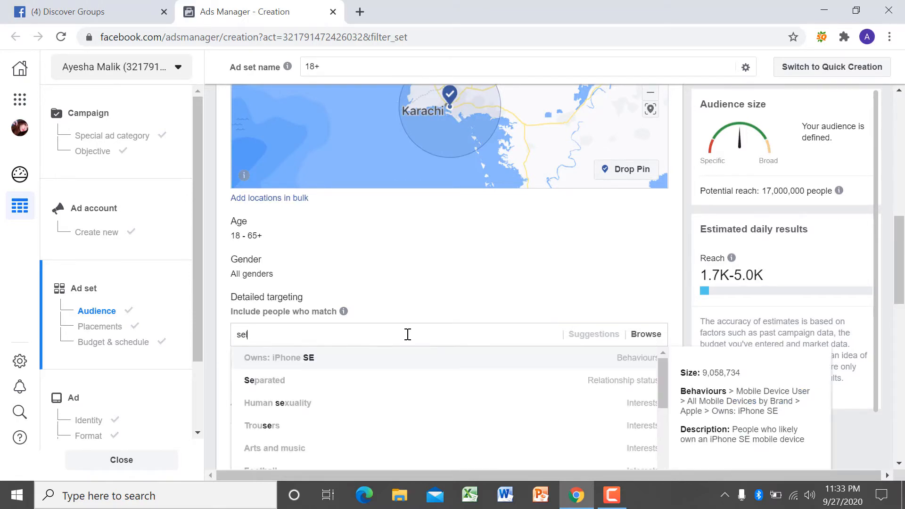
pyautogui.press('BackSpace')
pyautogui.press('BackSpace')
pyautogui.write('FAshion')
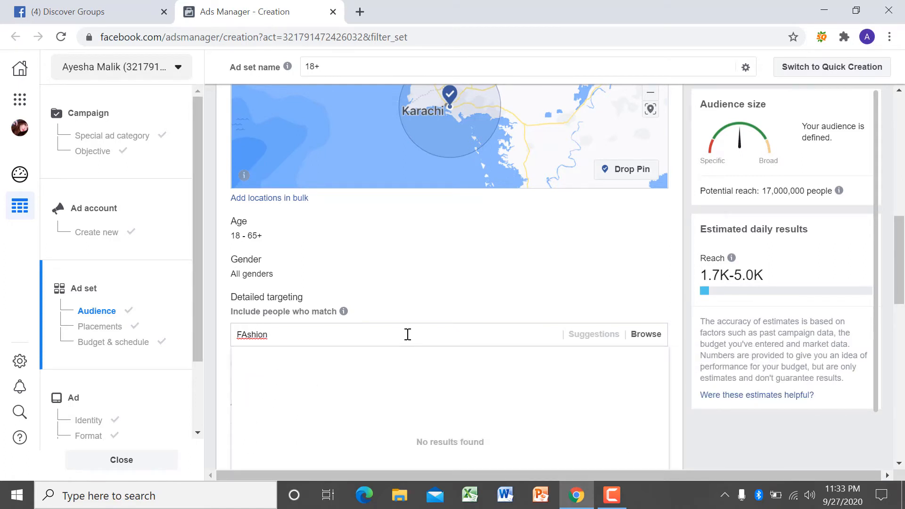
pyautogui.press('BackSpace')
pyautogui.press('BackSpace')
pyautogui.press('BackSpace')
pyautogui.press('BackSpace')
pyautogui.press('BackSpace')
pyautogui.press('BackSpace')
pyautogui.press('BackSpace')
pyautogui.write('ashion')
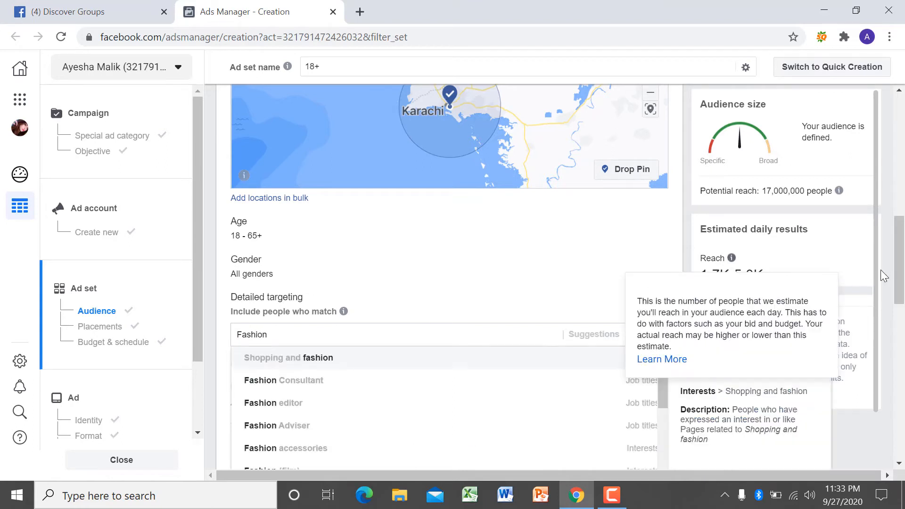
pyautogui.moveTo(899, 272); pyautogui.dragTo(899, 288)
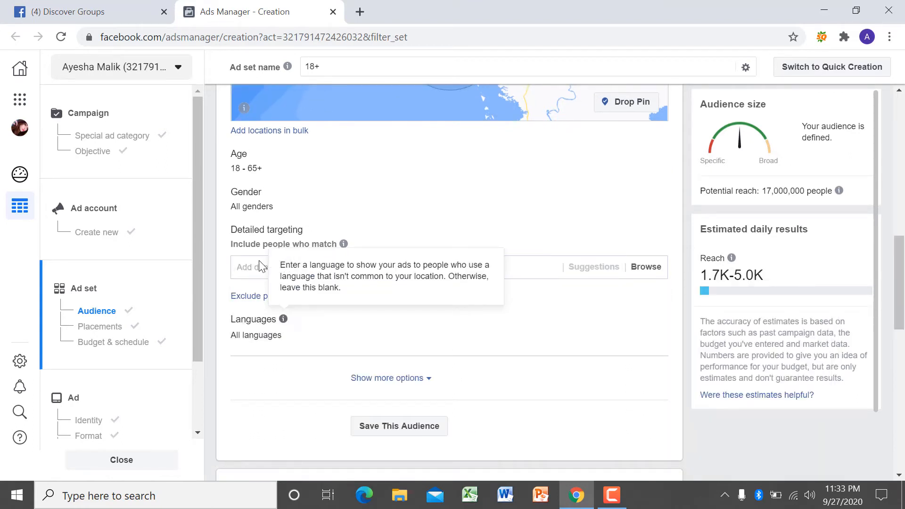
# Search detailed targeting for Fashion, add the Shopping and fashion interest, and dismiss the tip about adding more options.
pyautogui.write('FA')
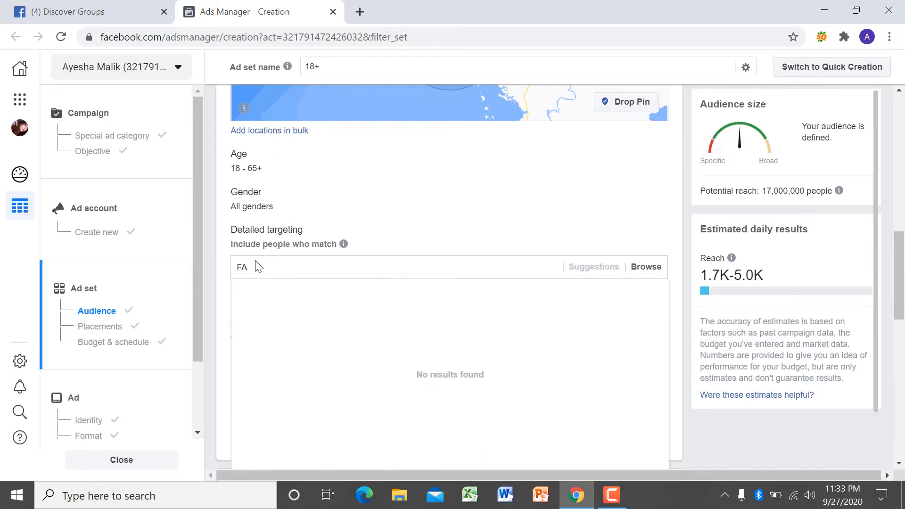
pyautogui.press('BackSpace')
pyautogui.write('asic')
pyautogui.press('BackSpace')
pyautogui.write('hion')
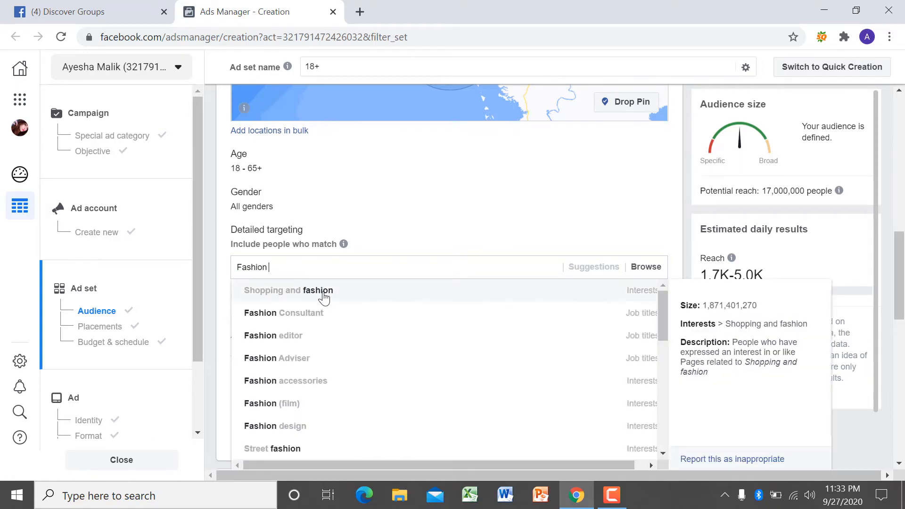
pyautogui.click(324, 294)
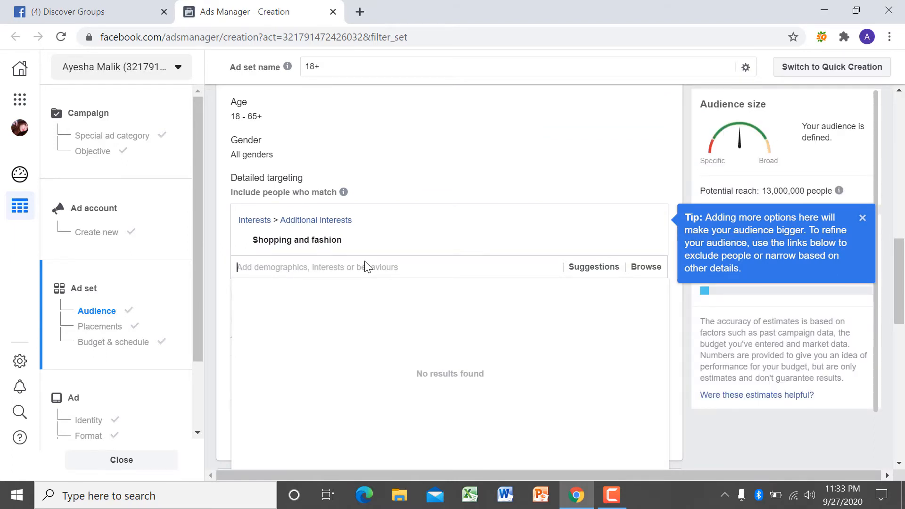
pyautogui.click(863, 219)
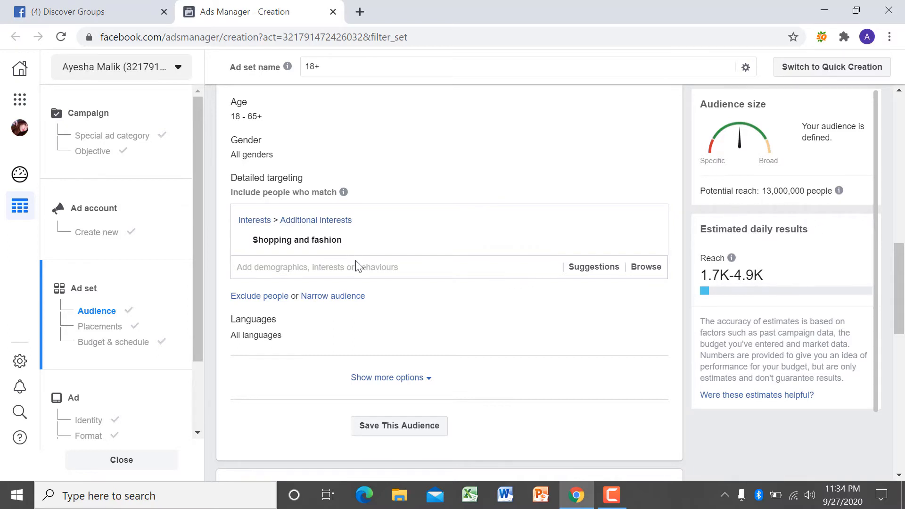
pyautogui.write('Cloth')
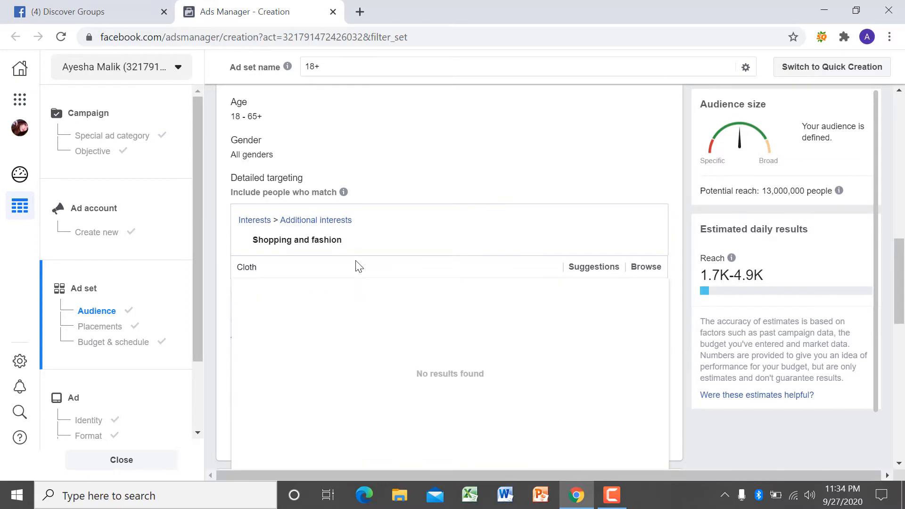
pyautogui.write('s Fetaling')
pyautogui.tripleClick(267, 267)
pyautogui.click(268, 267)
pyautogui.press('BackSpace')
pyautogui.write('r')
# Add the suggested interest Dresses and the interest Online shopping to the detailed targeting.
pyautogui.click(588, 268)
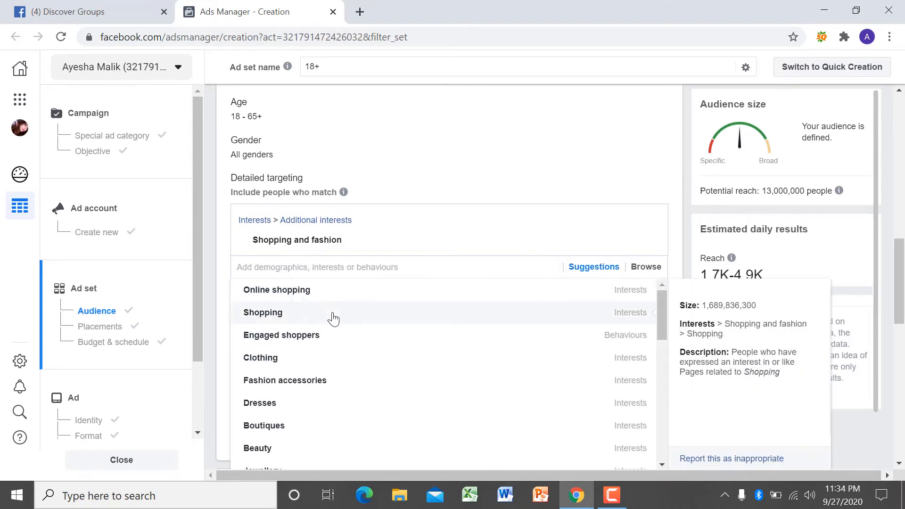
pyautogui.click(343, 411)
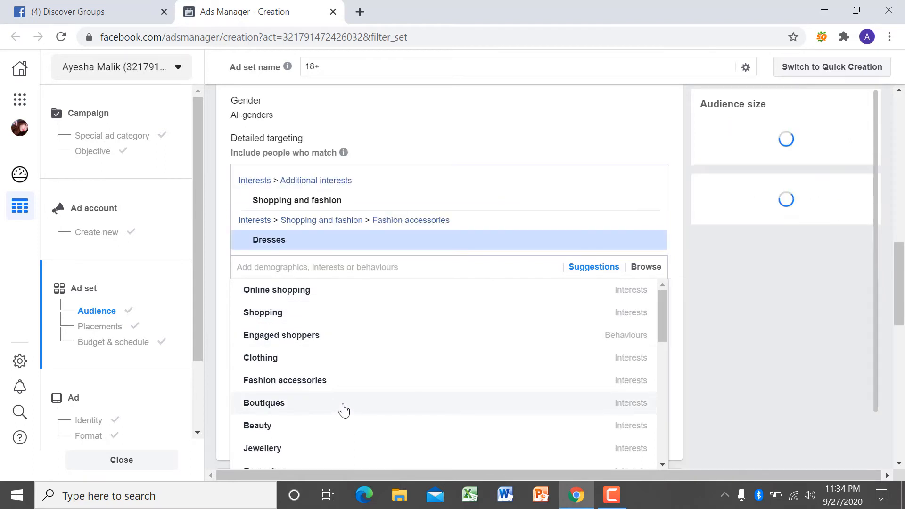
pyautogui.click(312, 266)
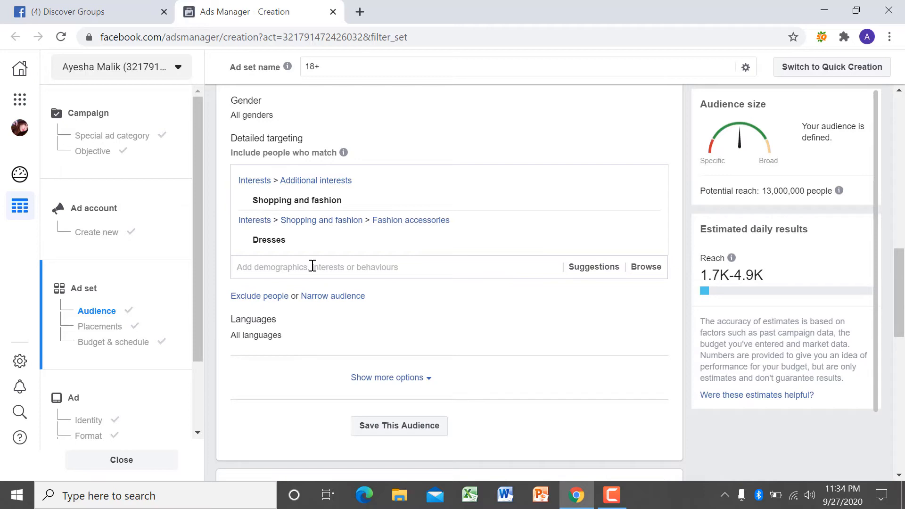
pyautogui.write('SHopp')
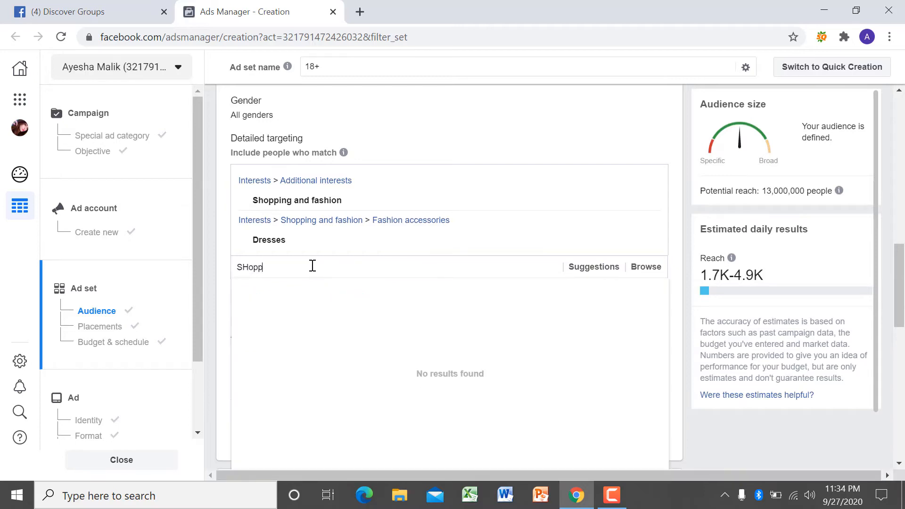
pyautogui.write('ing')
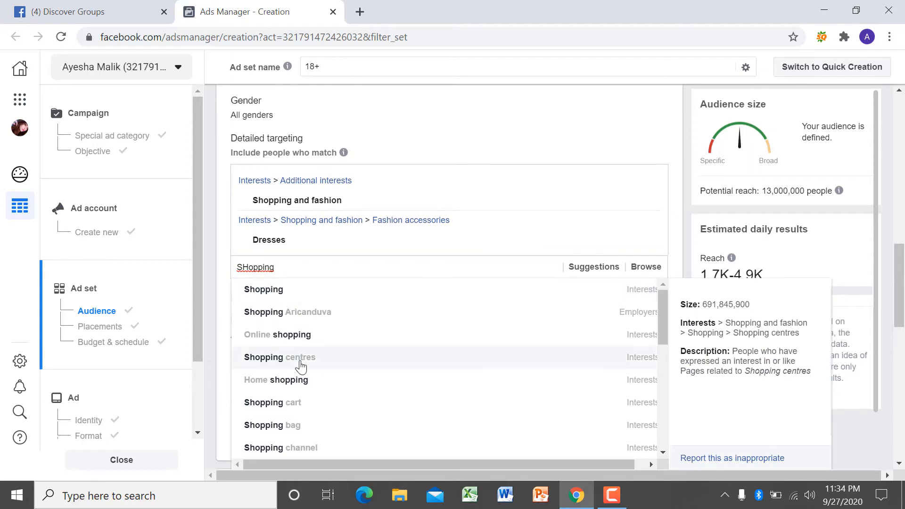
pyautogui.click(297, 335)
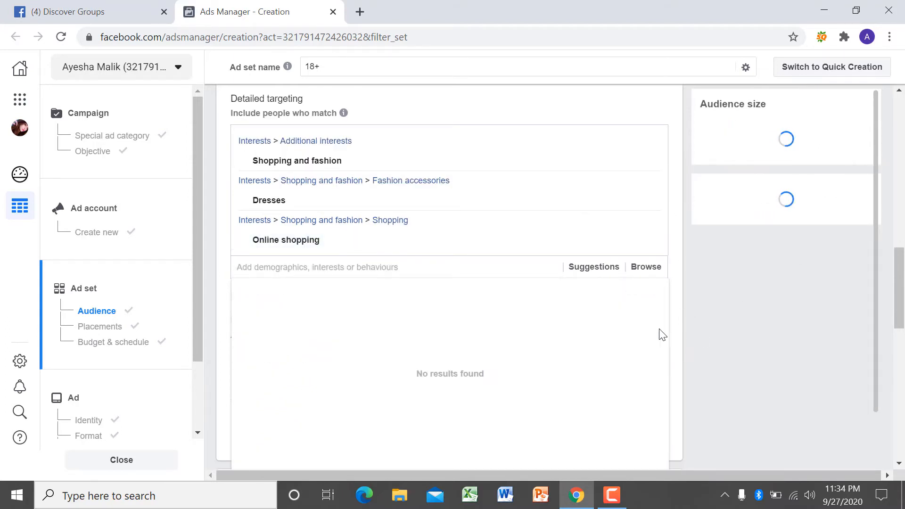
pyautogui.moveTo(378, 241)
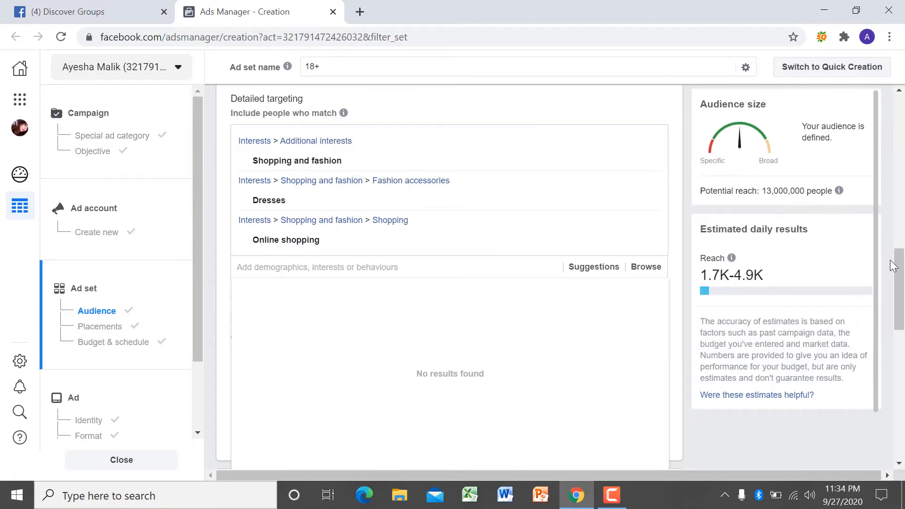
# Save the defined audience under its pre-filled audience name.
pyautogui.scroll(-8, 903, 264)
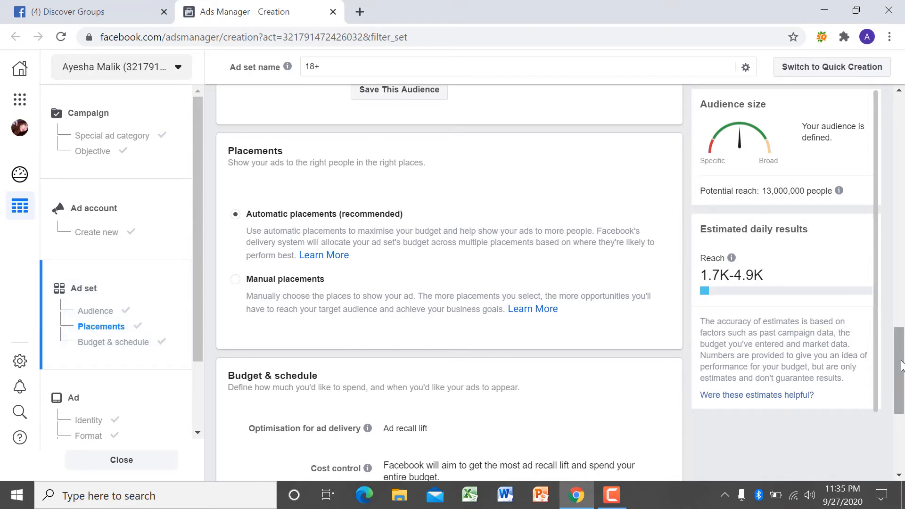
pyautogui.moveTo(898, 366); pyautogui.dragTo(888, 293)
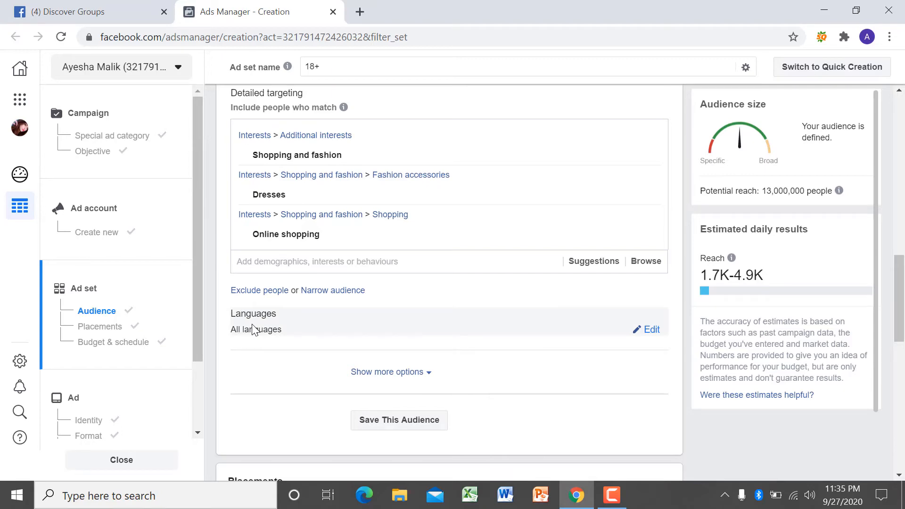
pyautogui.click(395, 428)
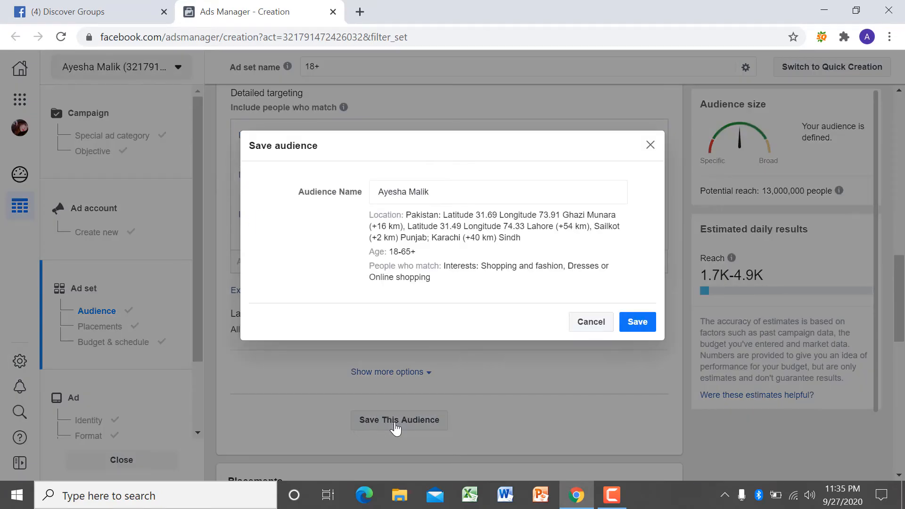
pyautogui.click(645, 324)
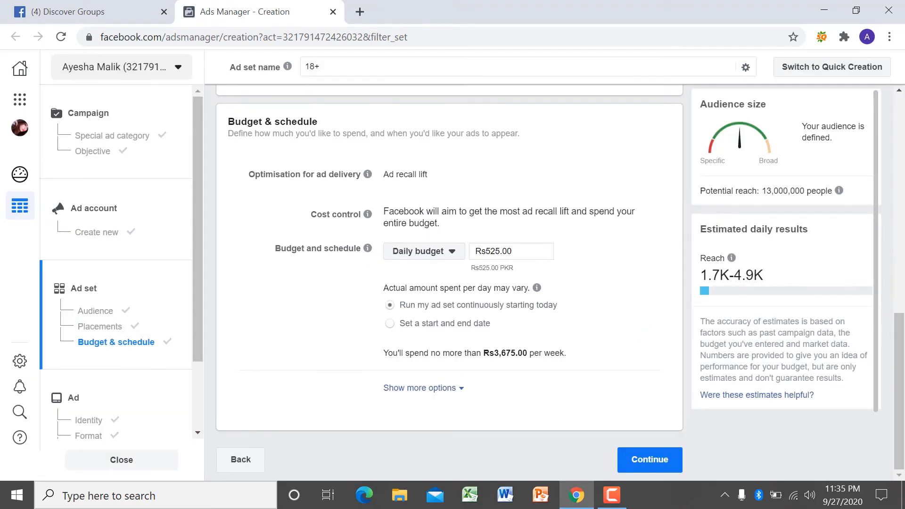
# Switch the ad set to manual placements, keeping the Facebook, Instagram, Audience Network and Messenger platforms selected.
pyautogui.moveTo(898, 295); pyautogui.dragTo(886, 132)
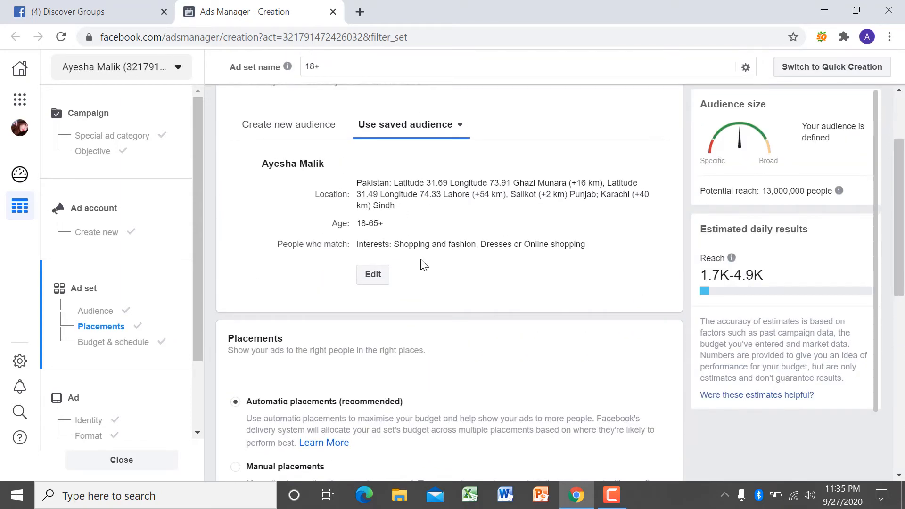
pyautogui.moveTo(901, 162); pyautogui.dragTo(881, 215)
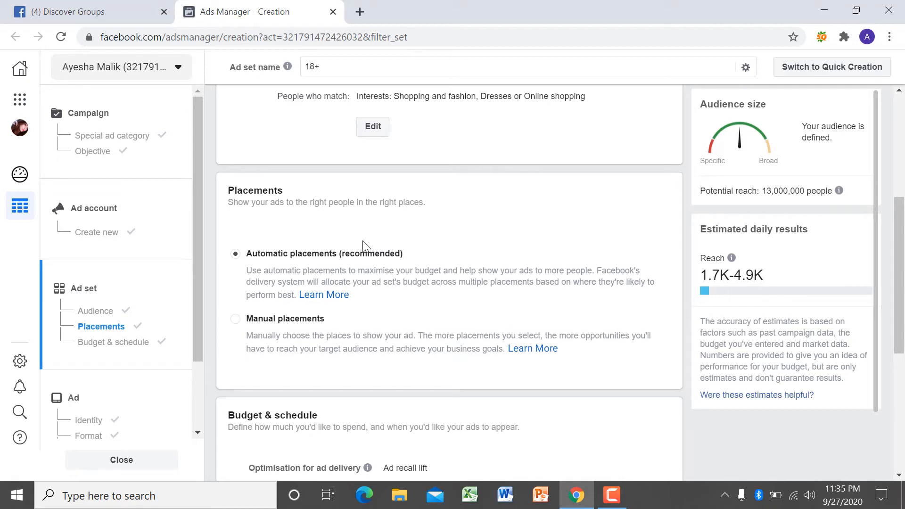
pyautogui.click(234, 320)
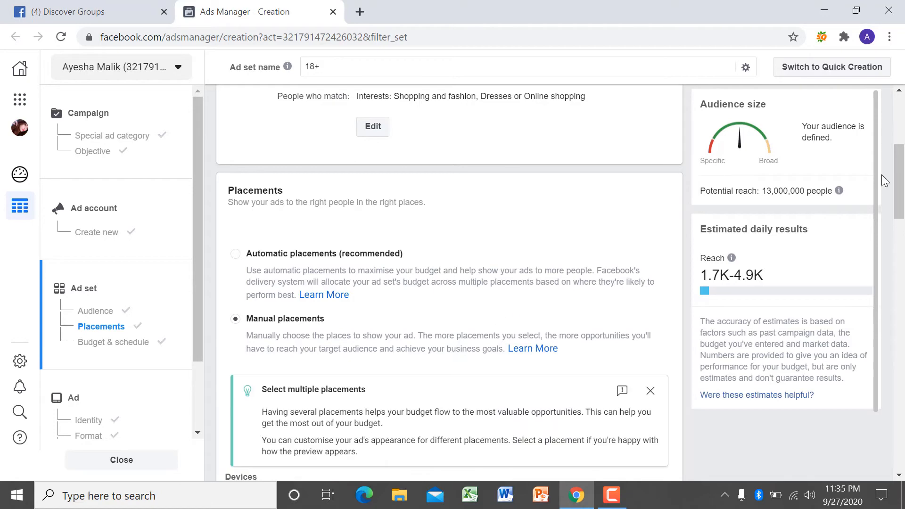
pyautogui.moveTo(902, 172); pyautogui.dragTo(903, 232)
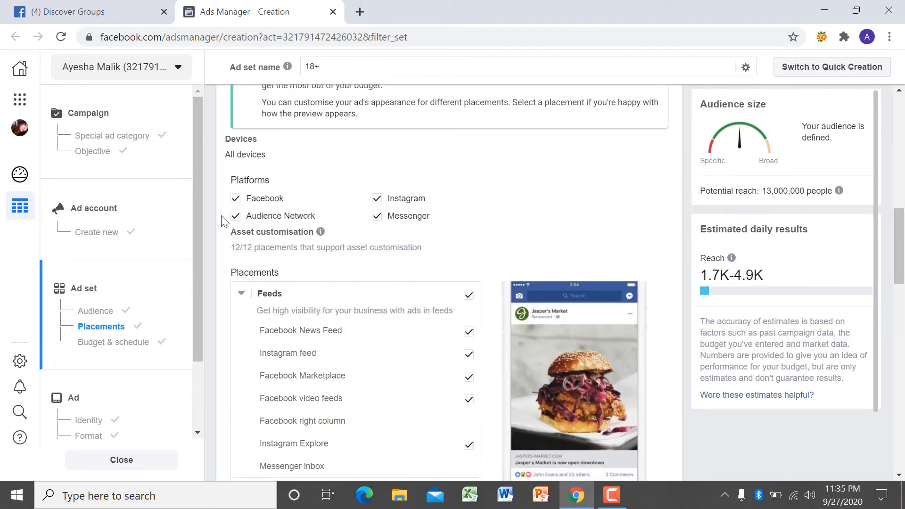
pyautogui.click(235, 201)
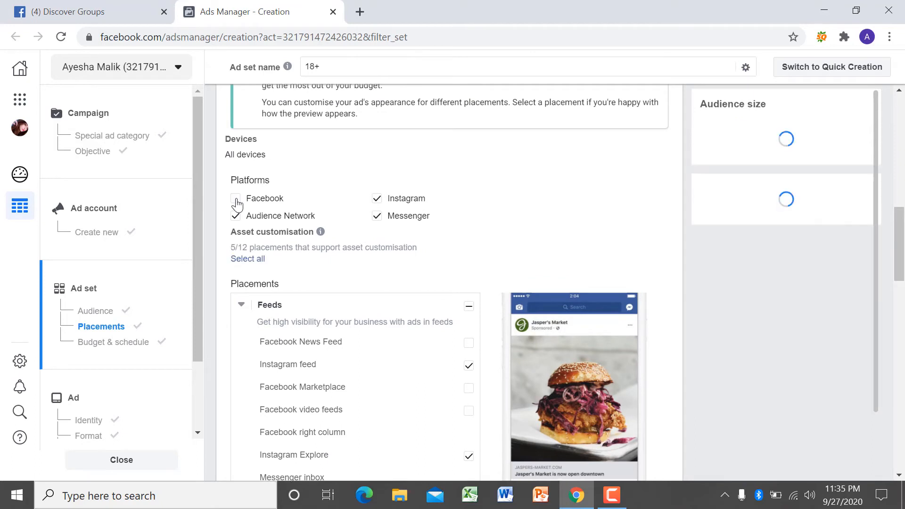
pyautogui.click(274, 198)
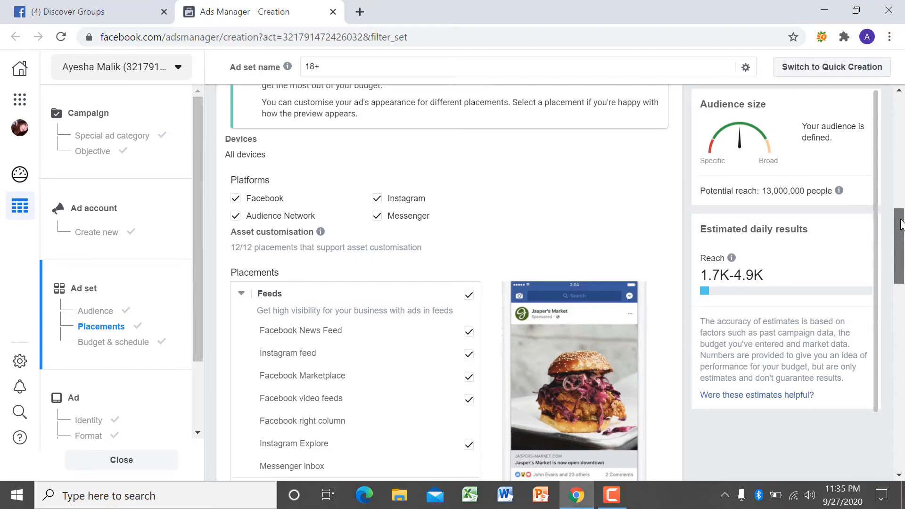
# Set the ad set's daily budget to Rs500.00.
pyautogui.moveTo(900, 224); pyautogui.dragTo(901, 421)
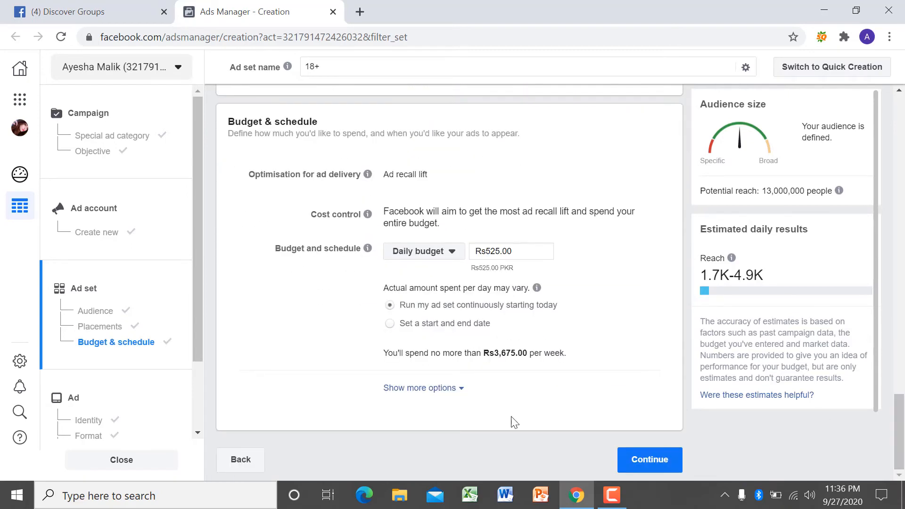
pyautogui.click(516, 250)
pyautogui.moveTo(515, 251); pyautogui.dragTo(476, 255)
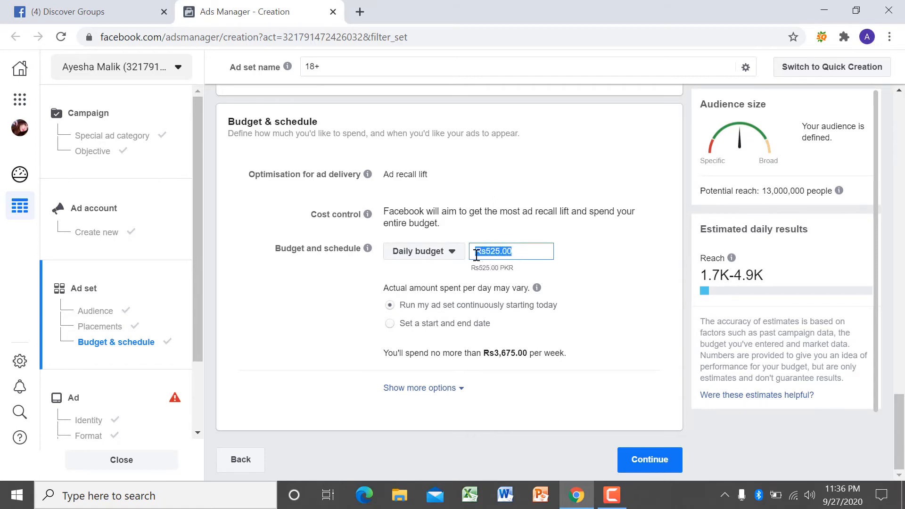
pyautogui.press('BackSpace')
pyautogui.write('500')
pyautogui.click(608, 324)
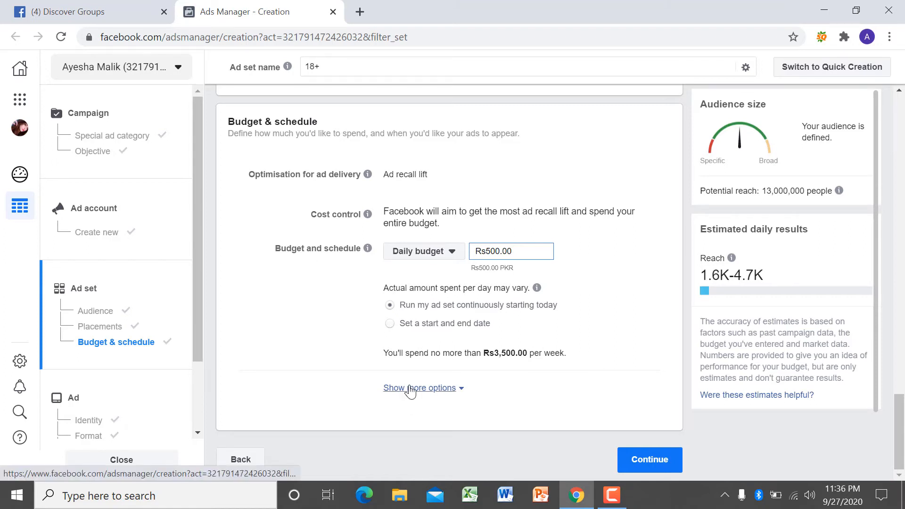
# Switch the ad set's schedule from running continuously to a set start and end date.
pyautogui.click(450, 250)
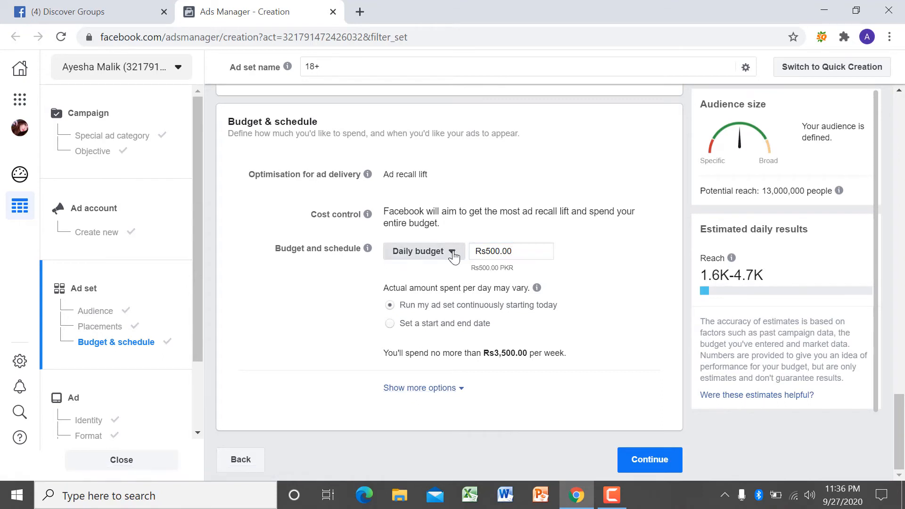
pyautogui.click(362, 307)
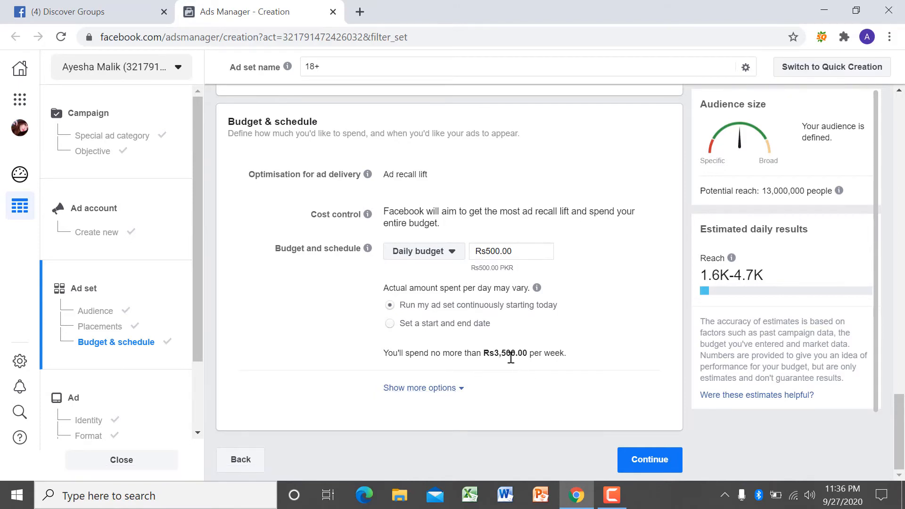
pyautogui.click(390, 323)
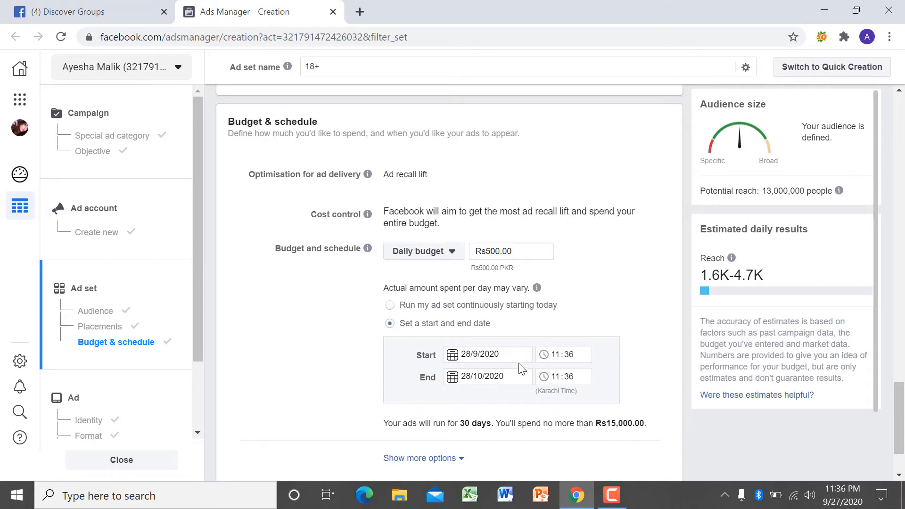
# Set the schedule's start time to 11:50, keeping 28/9/2020 as the start date.
pyautogui.click(485, 353)
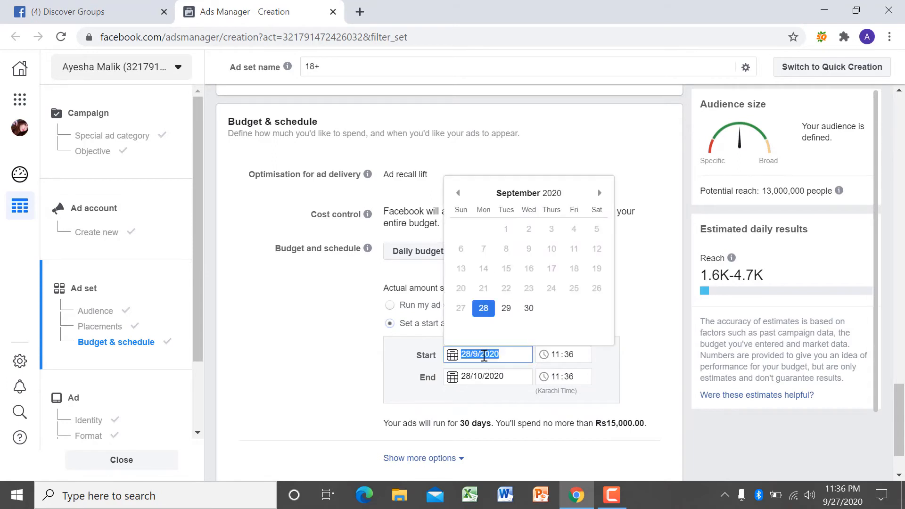
pyautogui.click(555, 355)
pyautogui.click(571, 360)
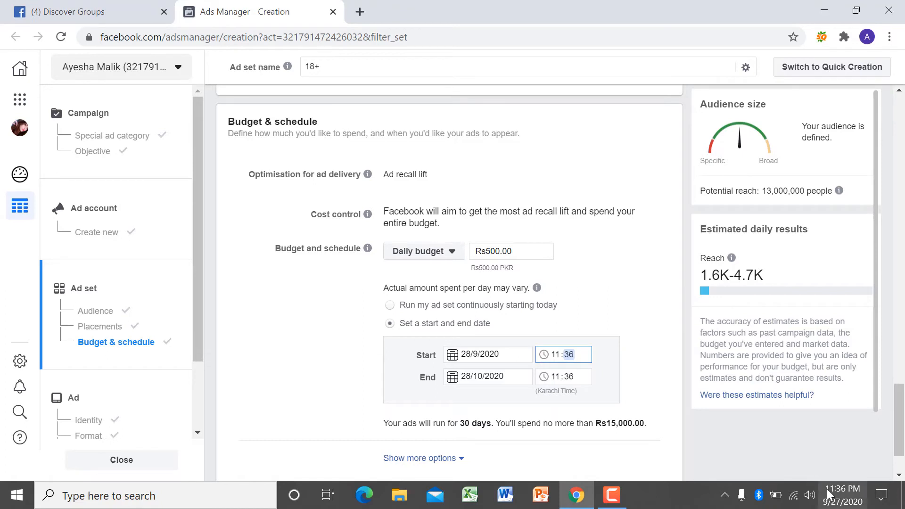
pyautogui.moveTo(827, 493)
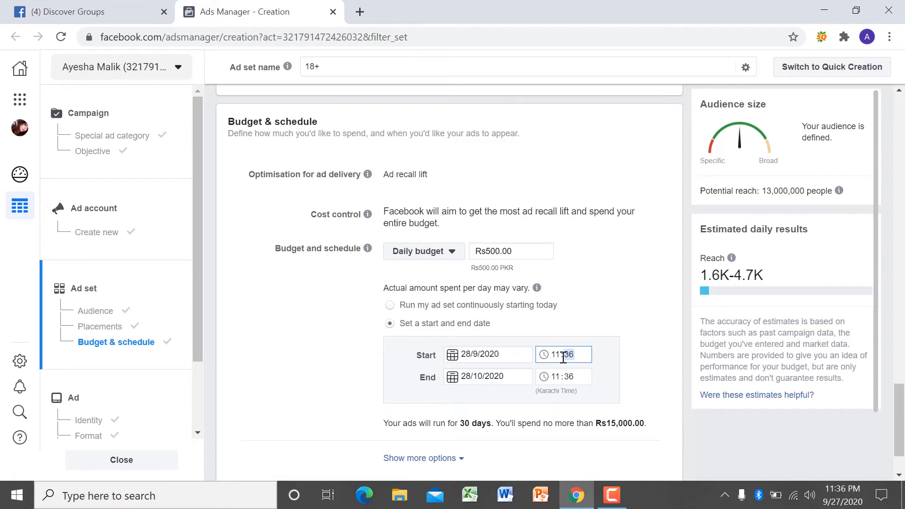
pyautogui.press('BackSpace')
pyautogui.write('50')
pyautogui.click(558, 357)
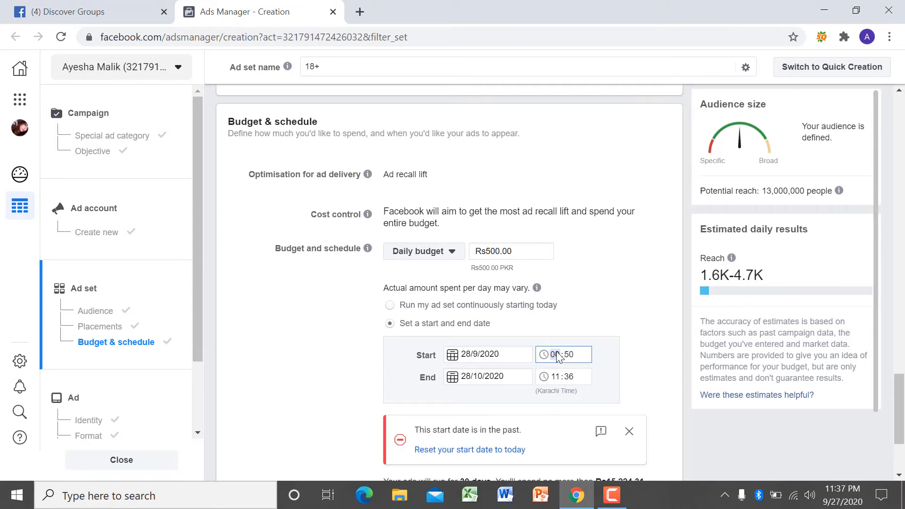
pyautogui.press('BackSpace')
pyautogui.write('11')
pyautogui.click(571, 358)
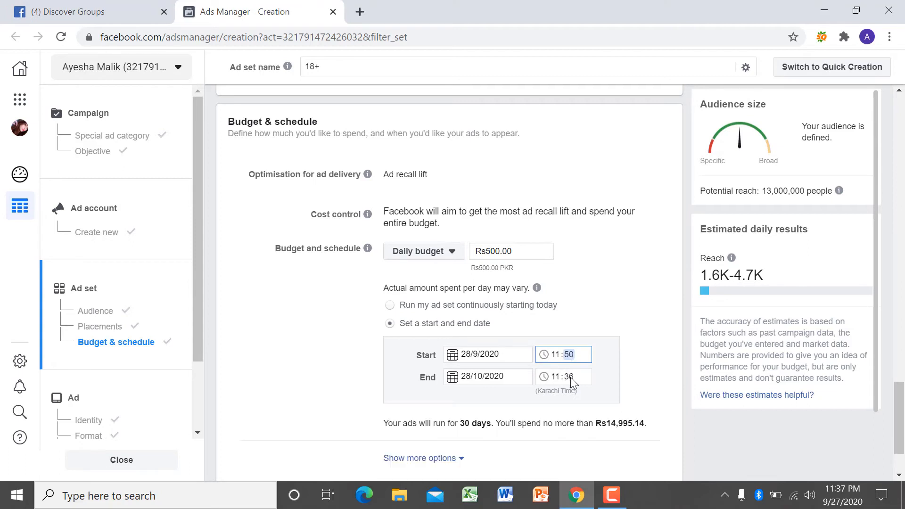
# Set the schedule's end time to 11:05.
pyautogui.click(571, 377)
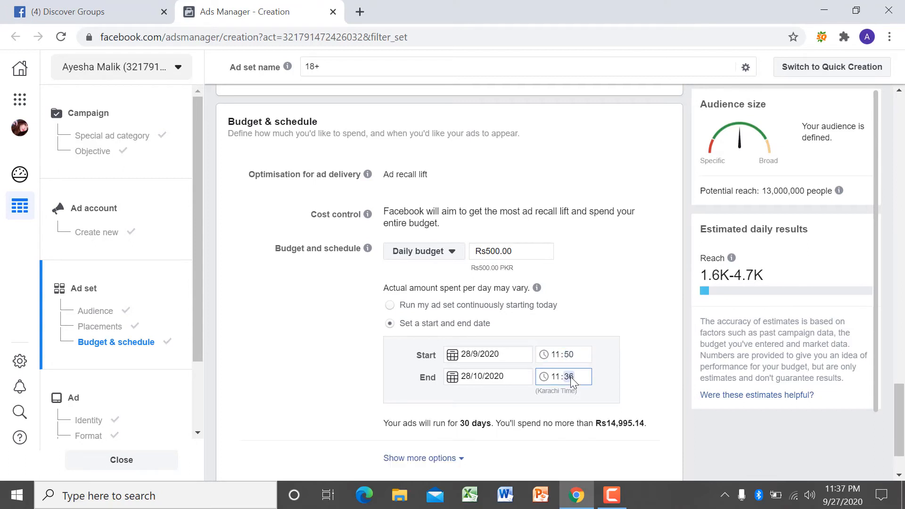
pyautogui.press('BackSpace')
pyautogui.click(558, 378)
pyautogui.click(568, 377)
pyautogui.press('BackSpace')
pyautogui.write('05')
pyautogui.press('BackSpace')
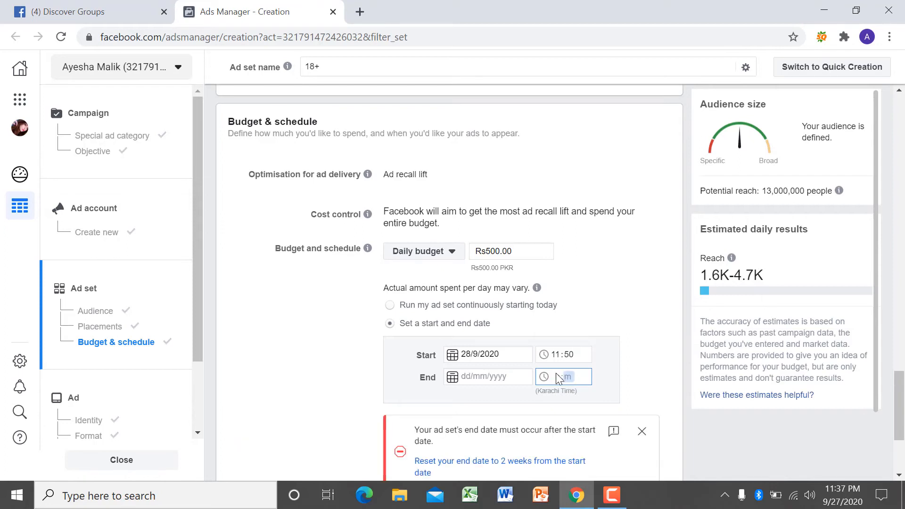
pyautogui.write('05')
pyautogui.click(557, 377)
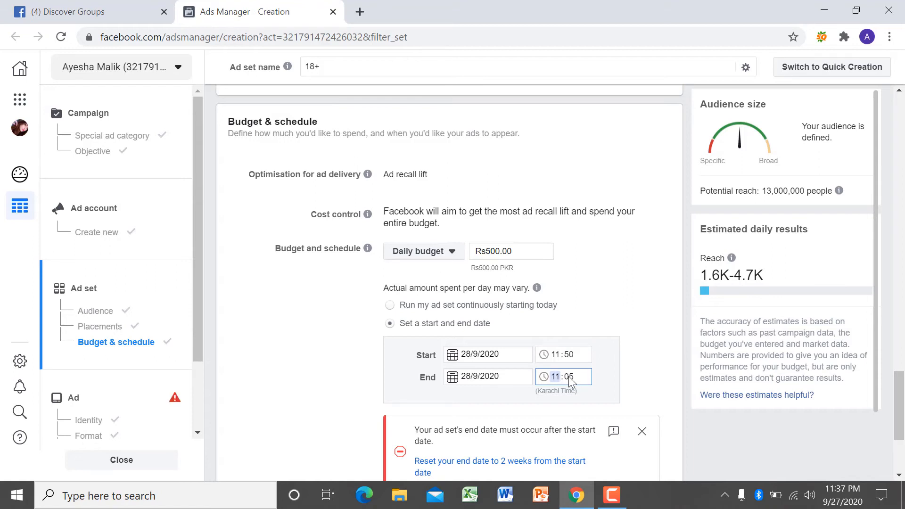
# Set the schedule's end time to 11:50 and its end date to 29/9/2020.
pyautogui.click(571, 381)
pyautogui.press('BackSpace')
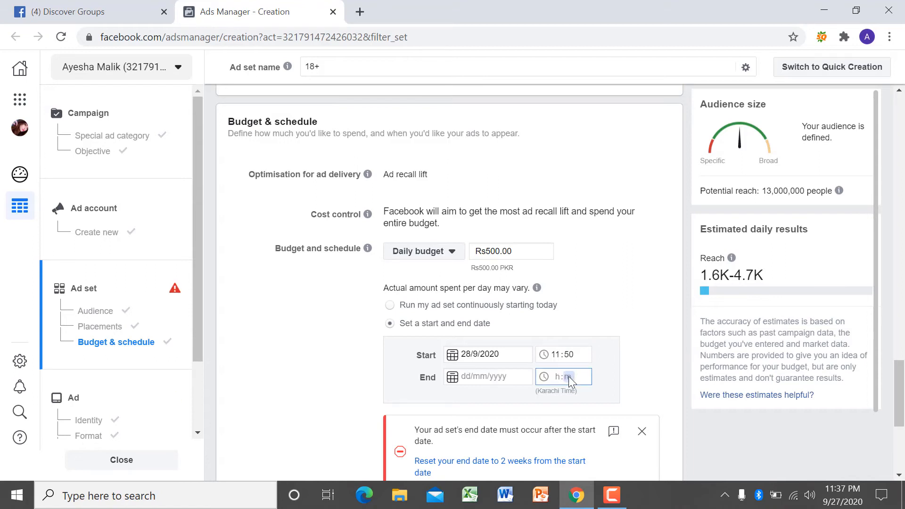
pyautogui.write('50')
pyautogui.click(555, 378)
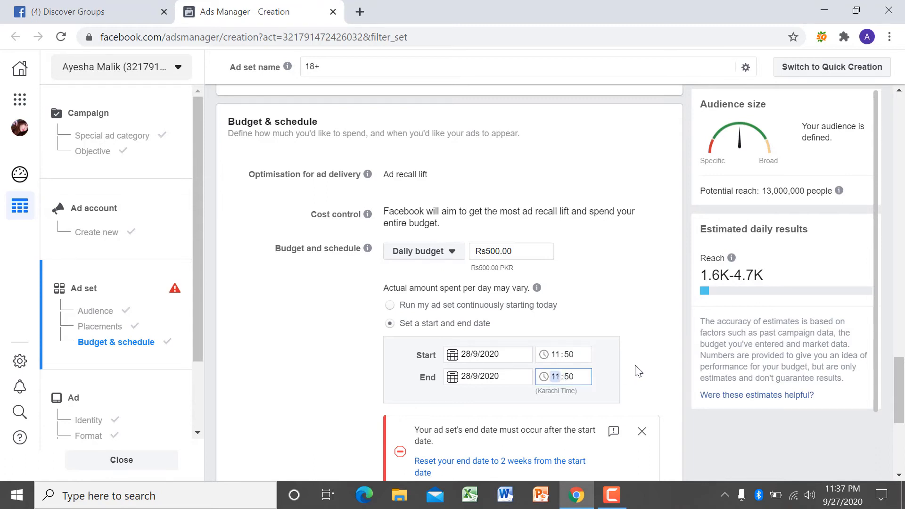
pyautogui.click(612, 305)
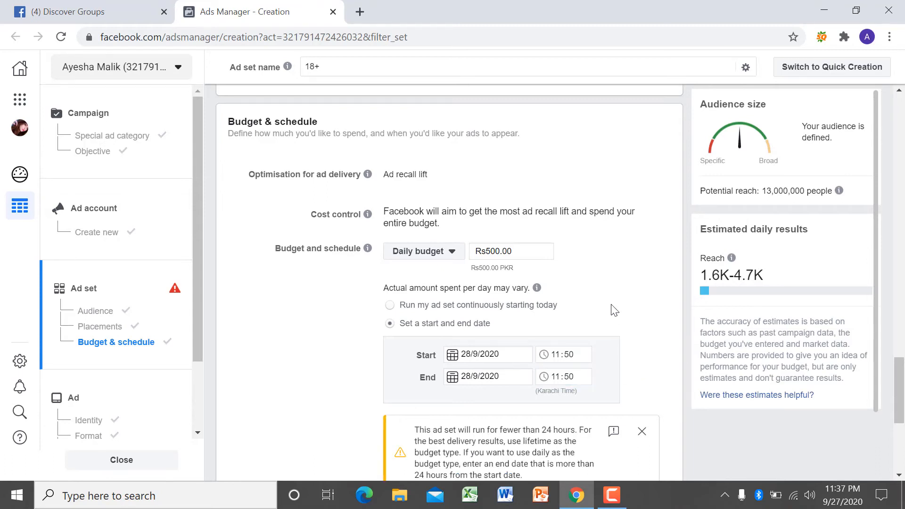
pyautogui.click(472, 378)
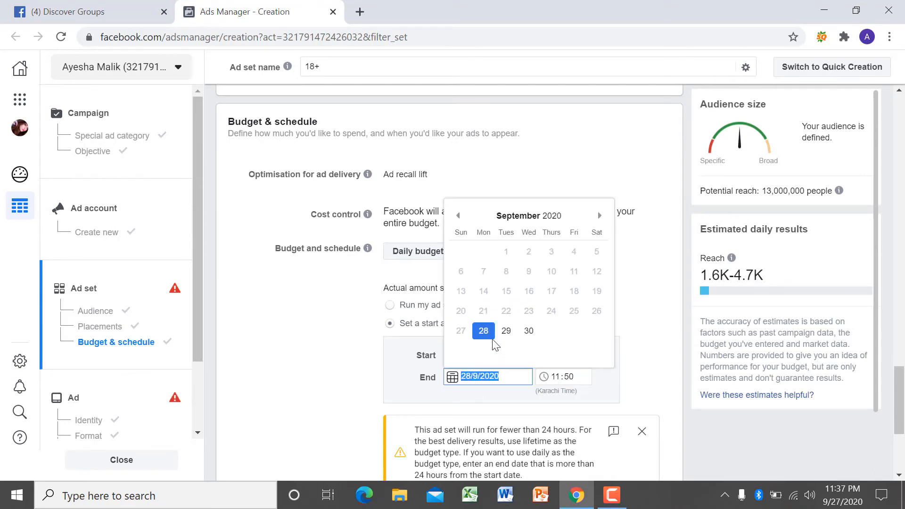
pyautogui.click(506, 332)
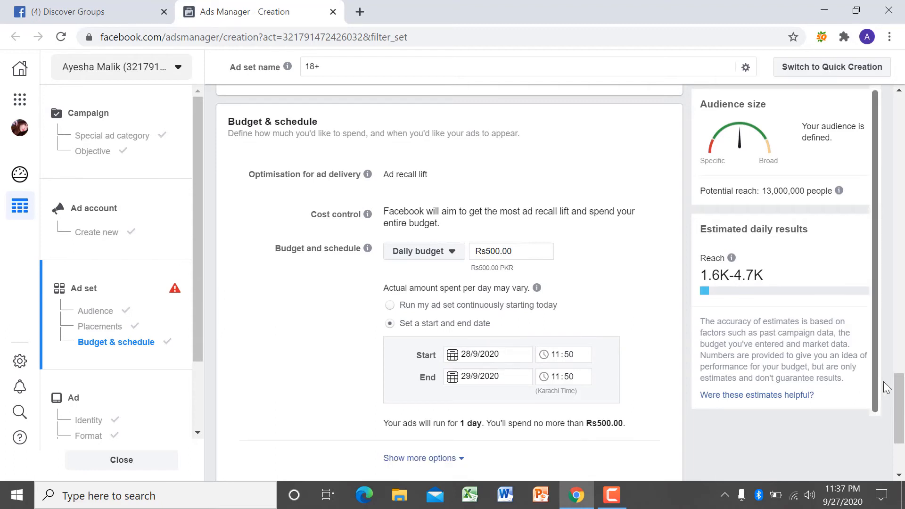
# Continue to the ad setup, keeping the Collection Cloths Page, the single image or video format and the existing image.
pyautogui.scroll(-2, 903, 393)
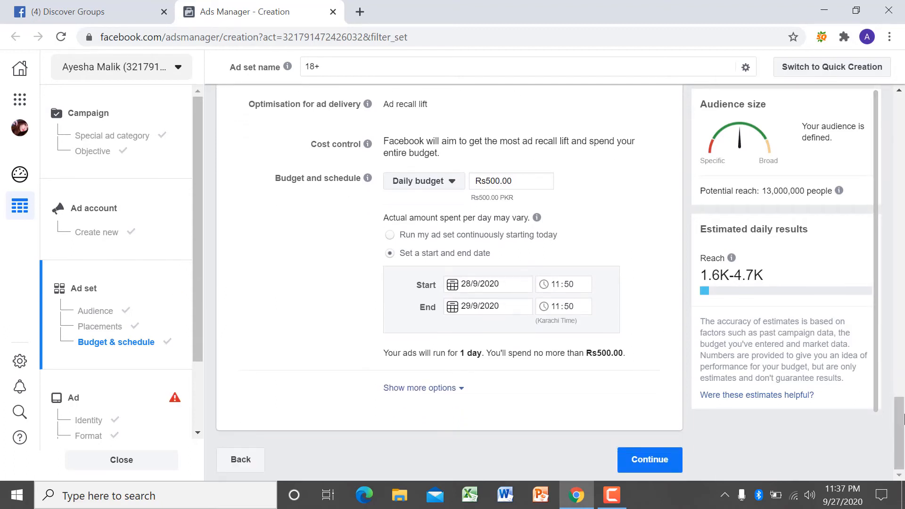
pyautogui.click(661, 461)
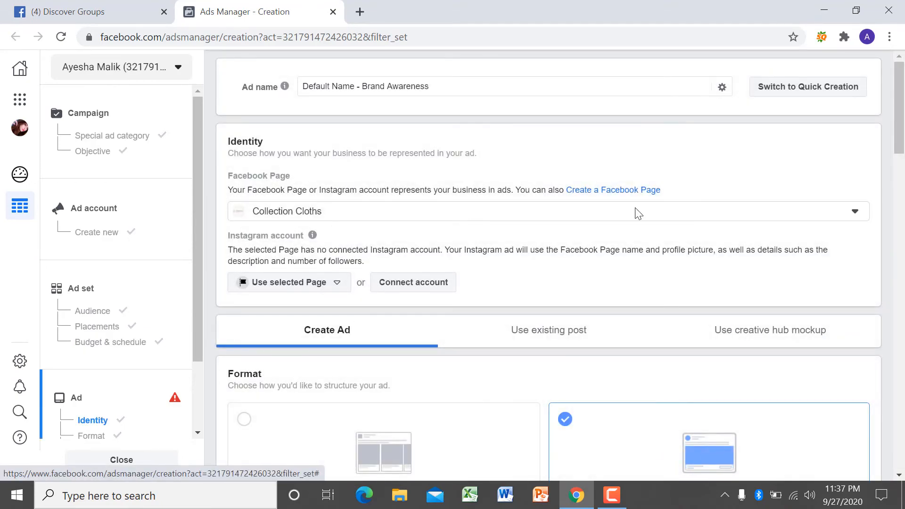
pyautogui.click(730, 216)
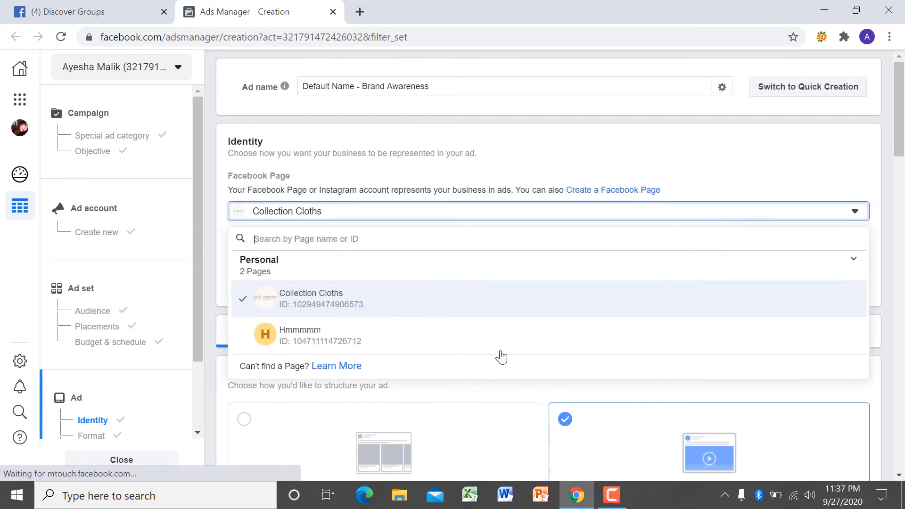
pyautogui.click(837, 162)
pyautogui.scroll(-3, 903, 162)
pyautogui.scroll(-3, 903, 161)
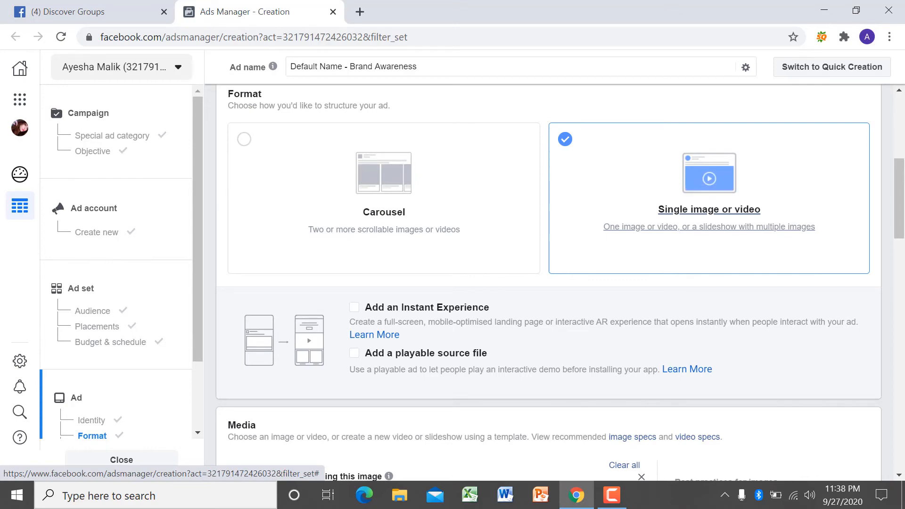
pyautogui.moveTo(904, 185); pyautogui.dragTo(904, 254)
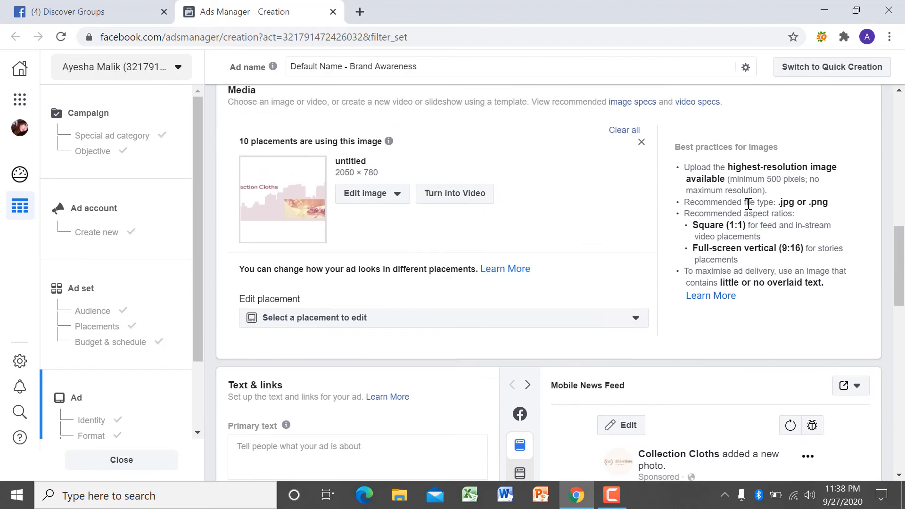
pyautogui.moveTo(366, 142)
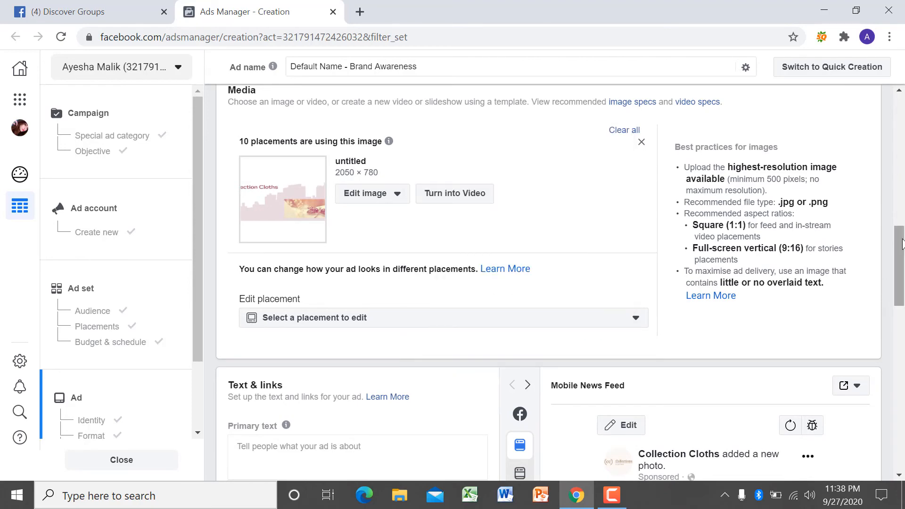
# Begin the ad's primary text with "Book".
pyautogui.moveTo(902, 244); pyautogui.dragTo(902, 297)
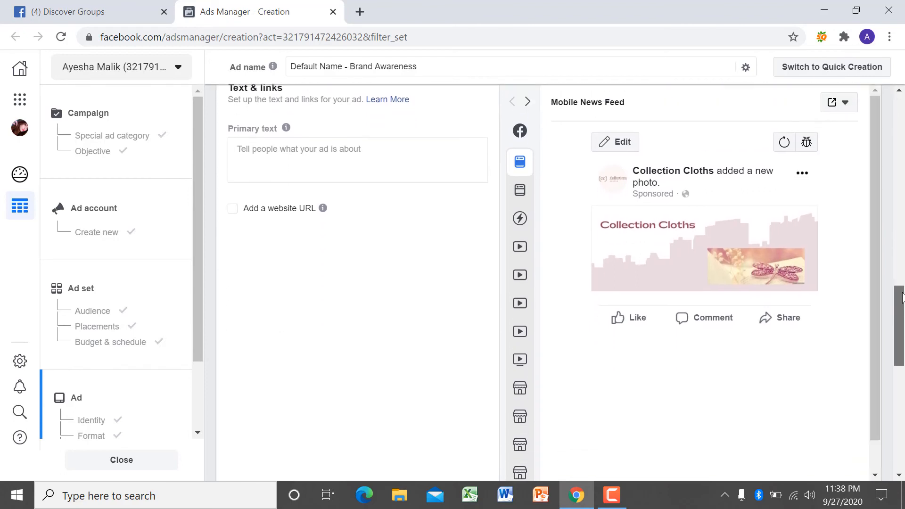
pyautogui.click(291, 150)
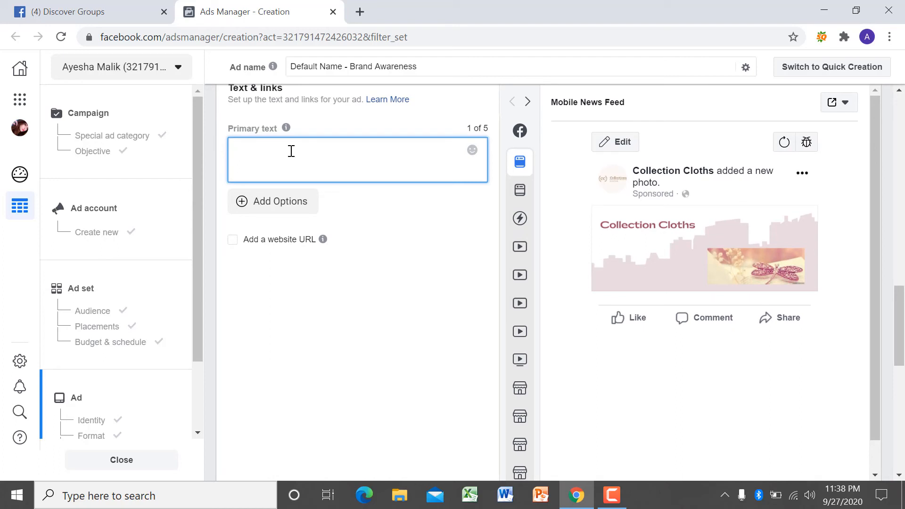
pyautogui.write('ookBo')
pyautogui.hotkey('ctrl', 'n')
pyautogui.hotkey('ctrl', 'o')
pyautogui.write('w')
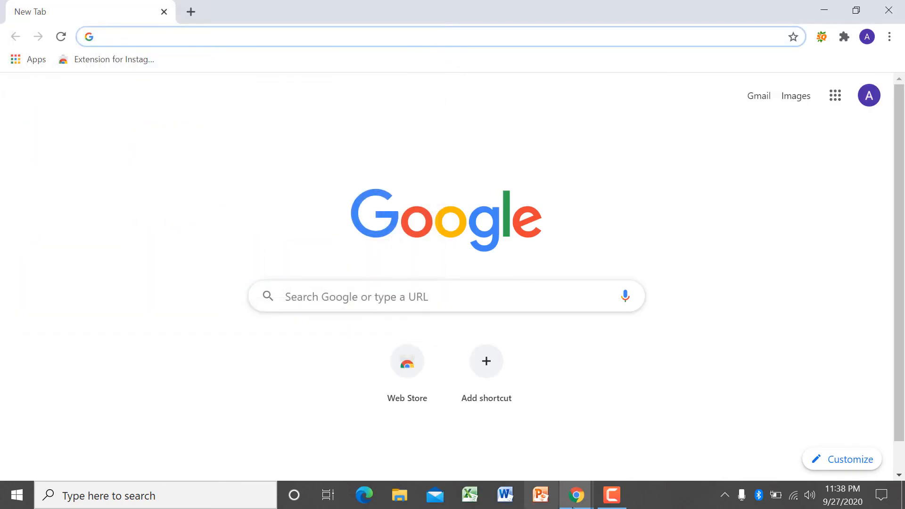
pyautogui.moveTo(576, 495)
pyautogui.click(510, 439)
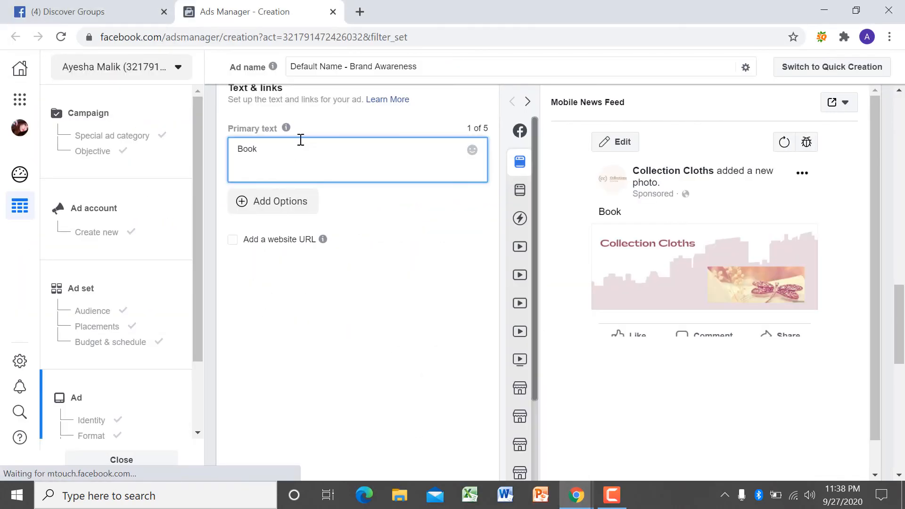
# Complete the ad's primary text so that it reads "Book Now.....".
pyautogui.write('NO')
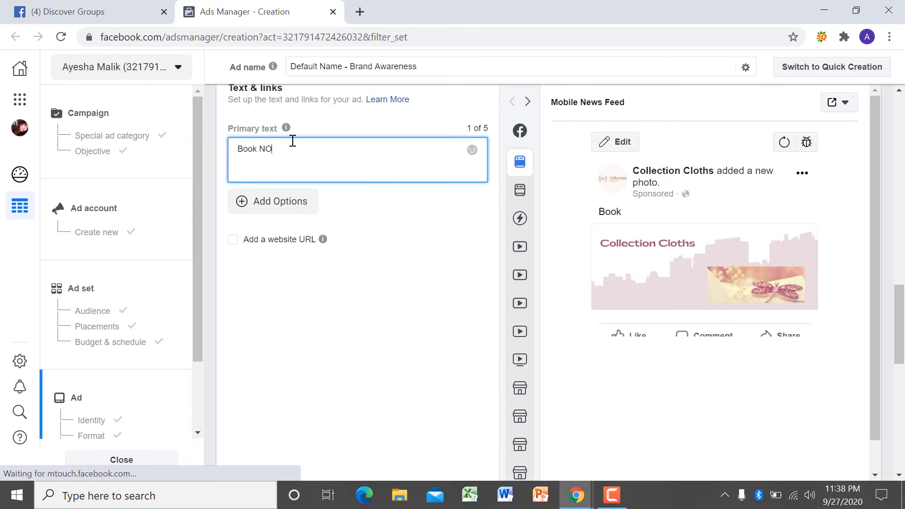
pyautogui.press('BackSpace')
pyautogui.write('o')
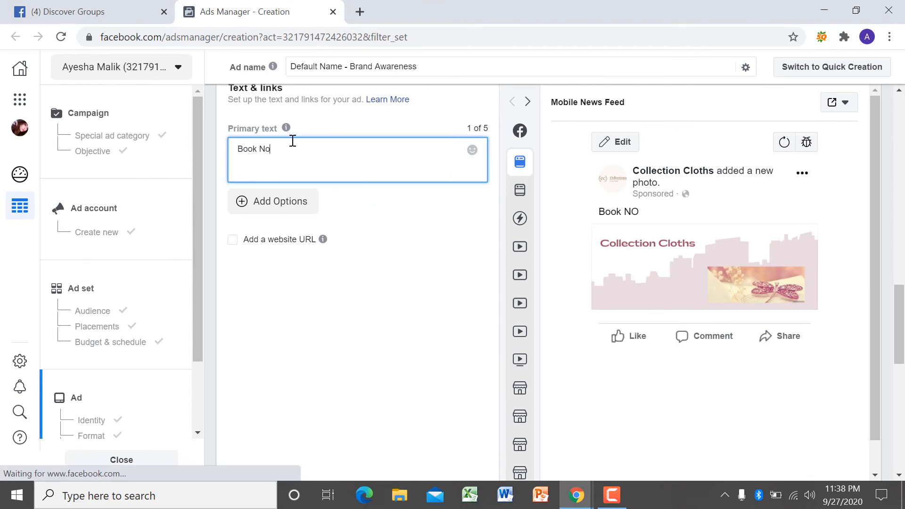
pyautogui.write('w.....')
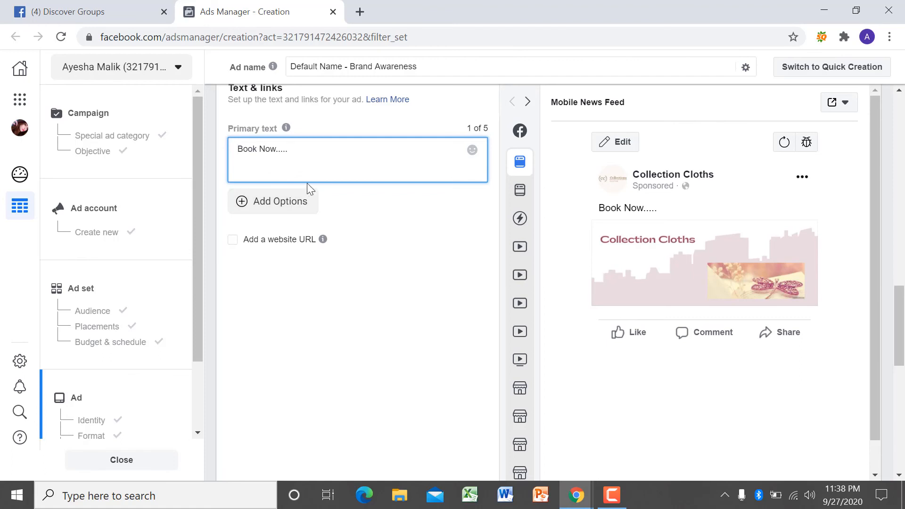
# Insert "New Designs And Batter quality cloths" before "Book Now....." in the ad's primary text.
pyautogui.write('New Designs ')
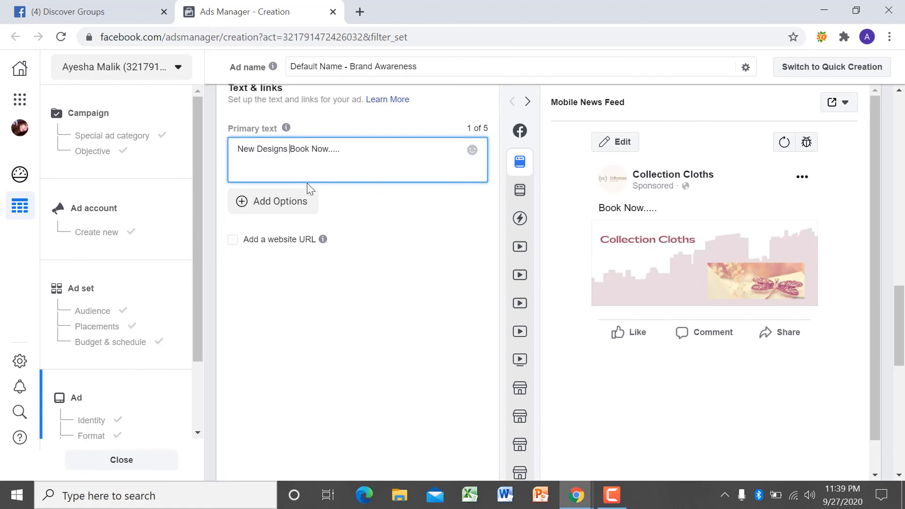
pyautogui.write('Anf')
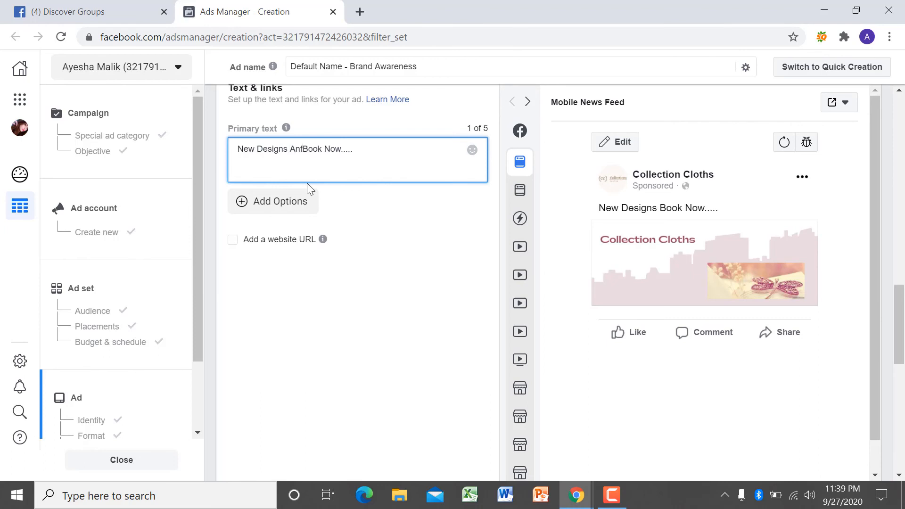
pyautogui.press('BackSpace')
pyautogui.write('d ')
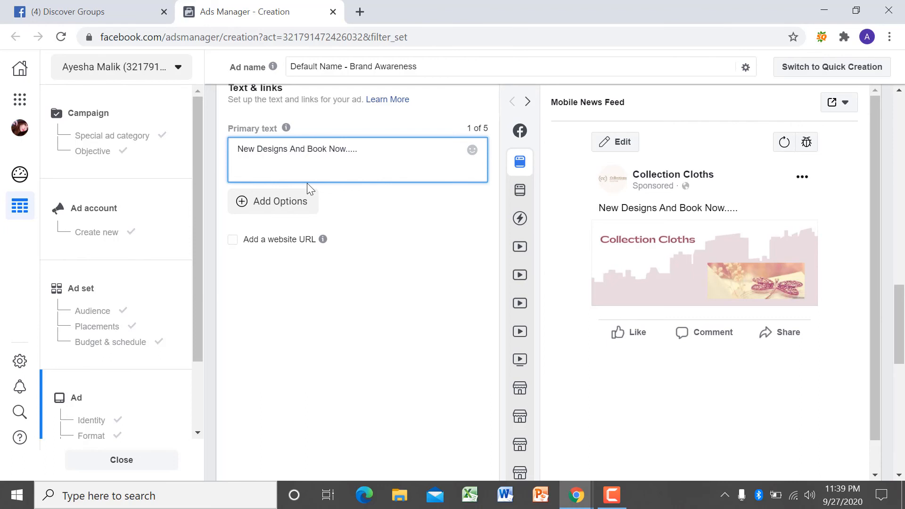
pyautogui.write('Batter qua')
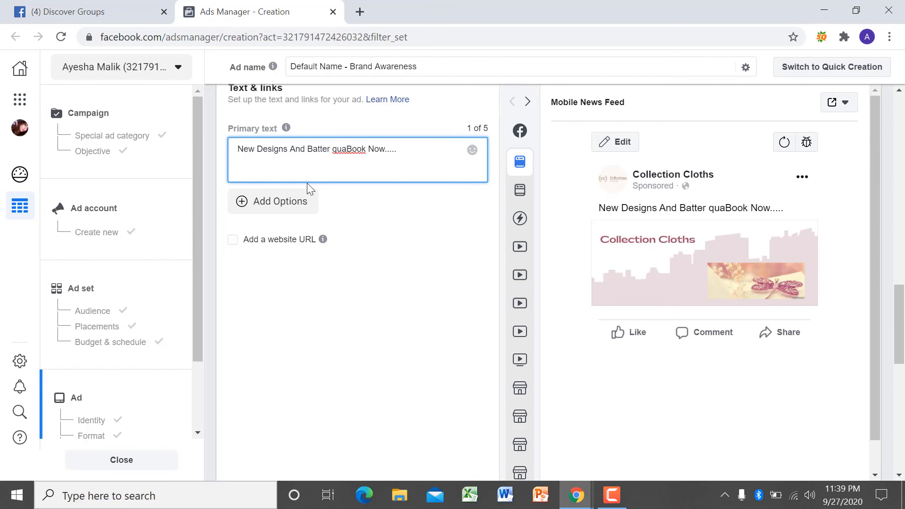
pyautogui.write('lity c')
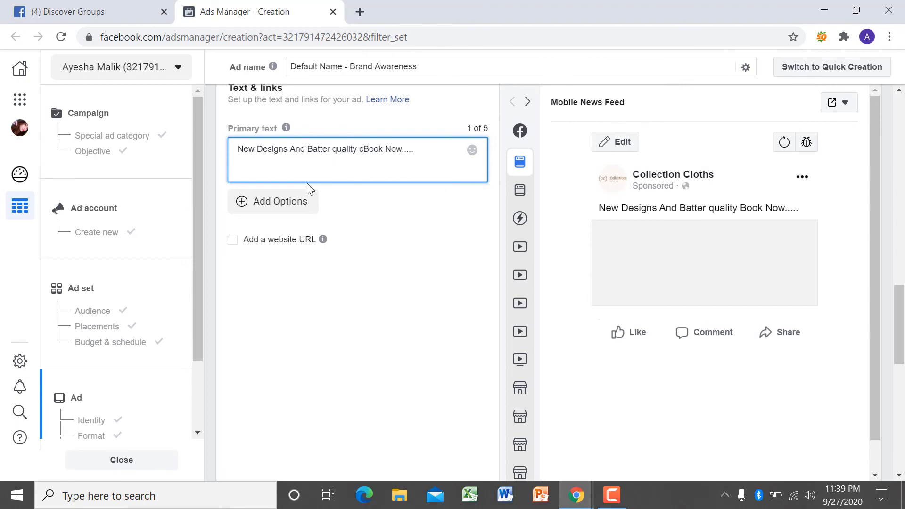
pyautogui.write('loths ')
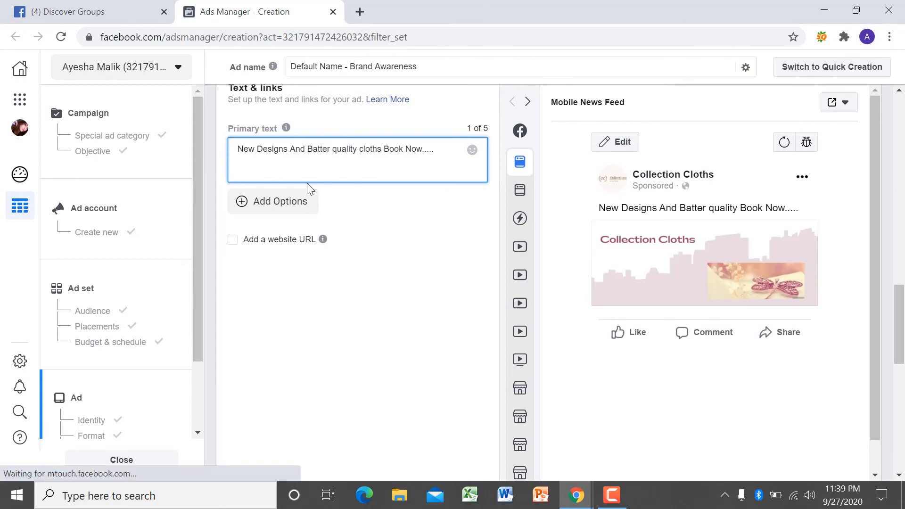
# Insert ".....So you" before "Book Now....." in the ad's primary text.
pyautogui.write('.....')
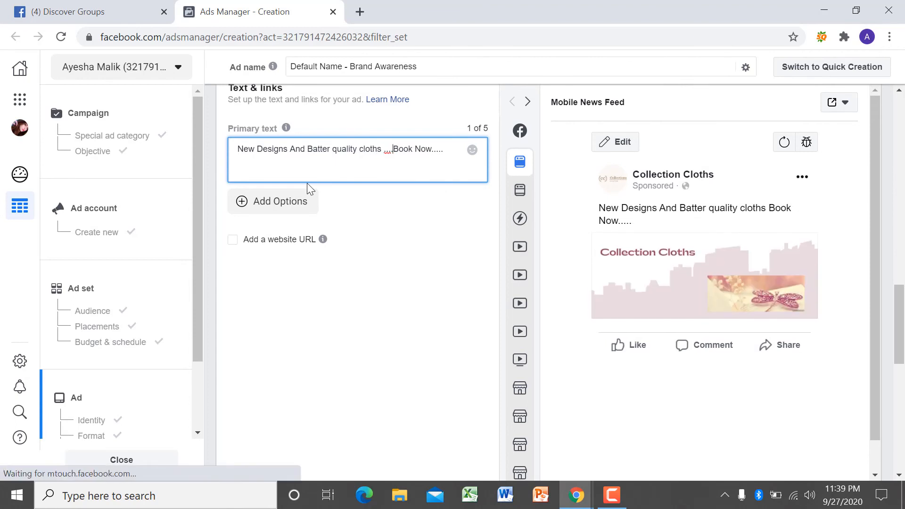
pyautogui.write('So ')
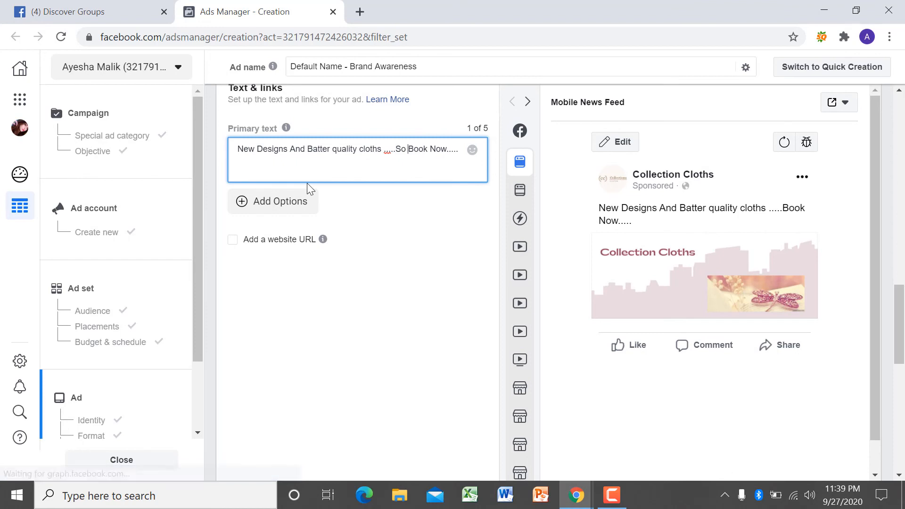
pyautogui.write(' you')
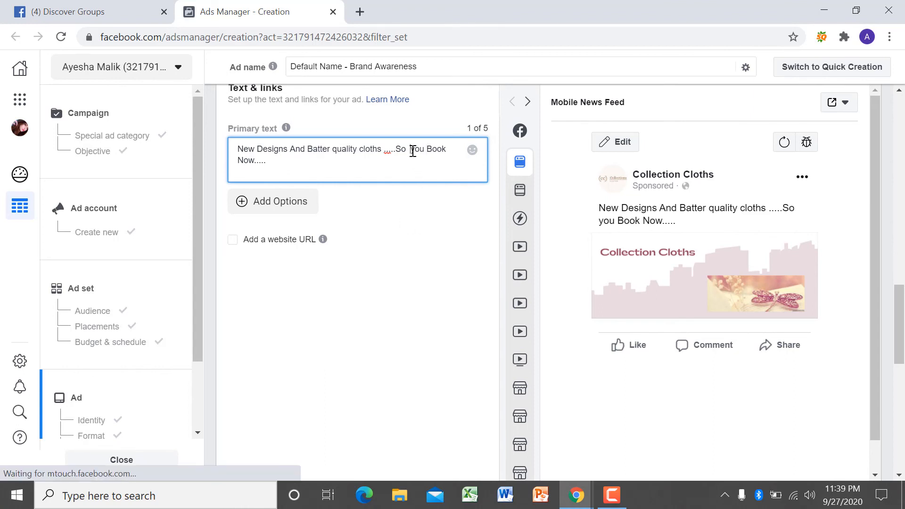
pyautogui.click(464, 243)
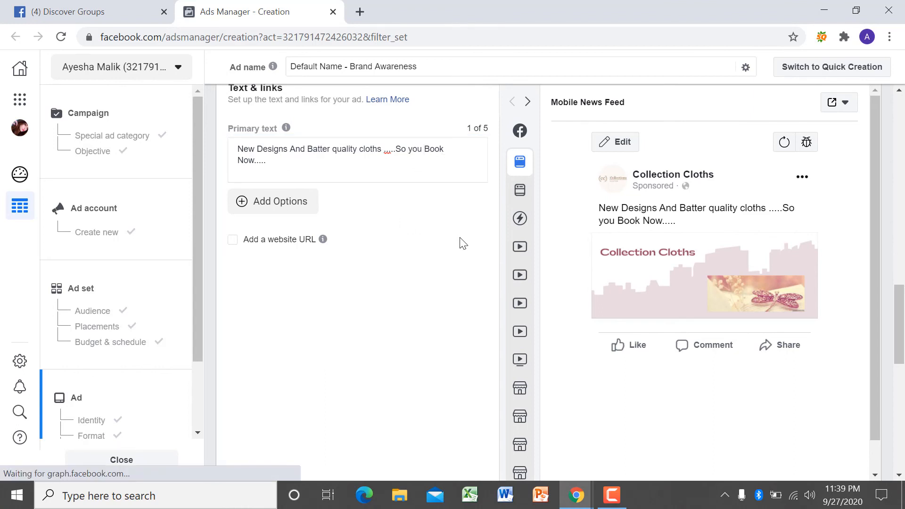
# Enable the option to add a website URL to the ad.
pyautogui.click(233, 241)
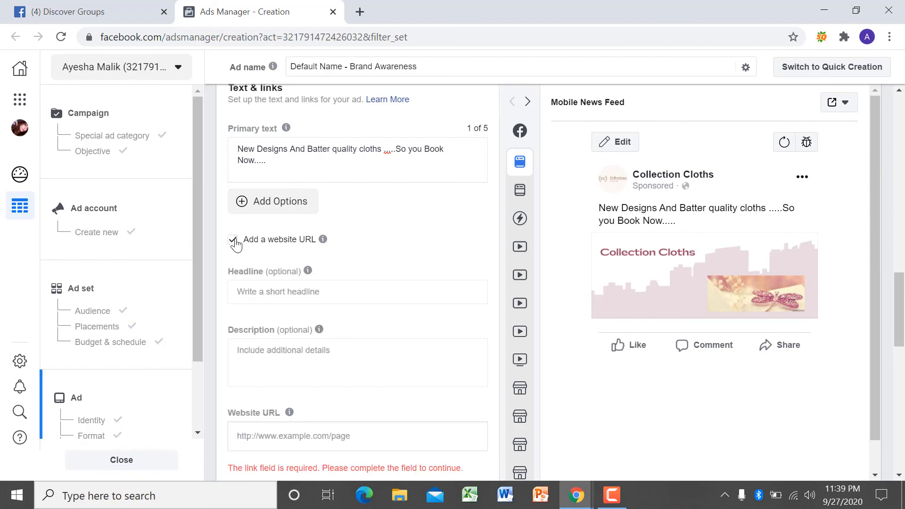
pyautogui.click(234, 242)
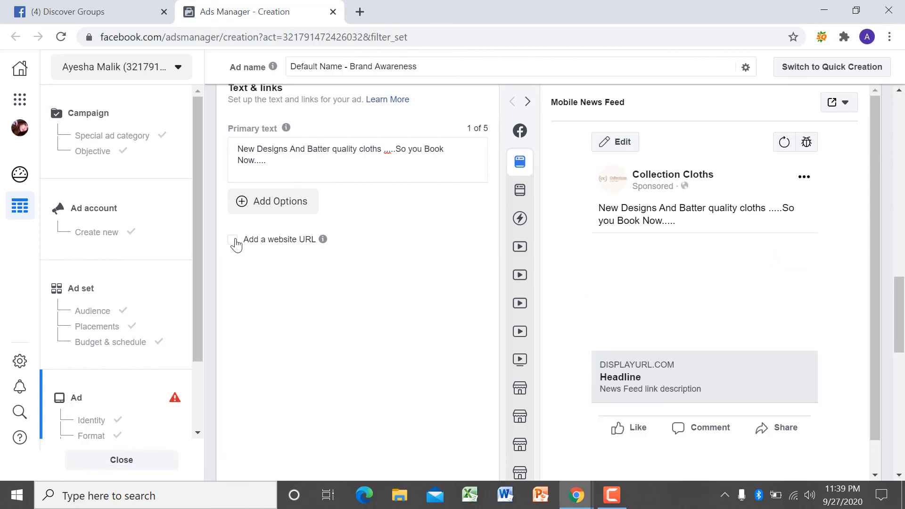
pyautogui.click(234, 241)
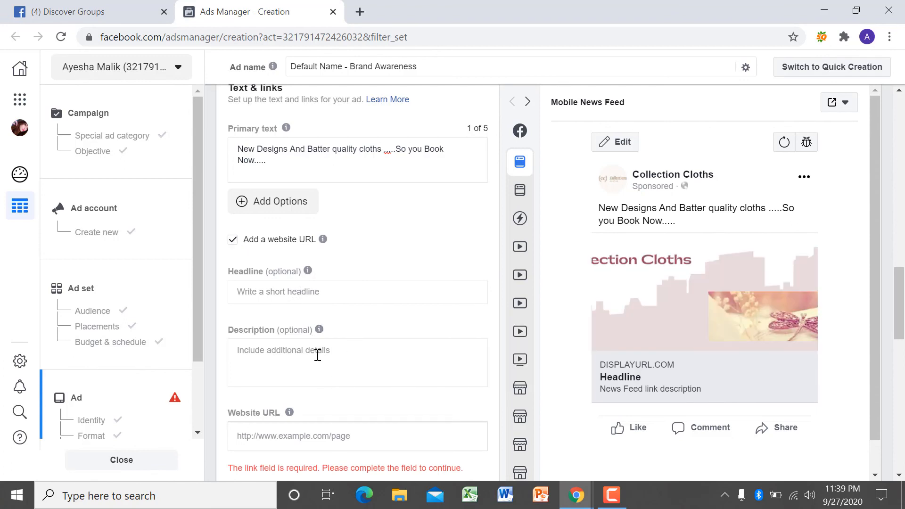
# Preview the ad in Desktop News Feed and return to the Mobile News Feed preview.
pyautogui.scroll(-1, 873, 205)
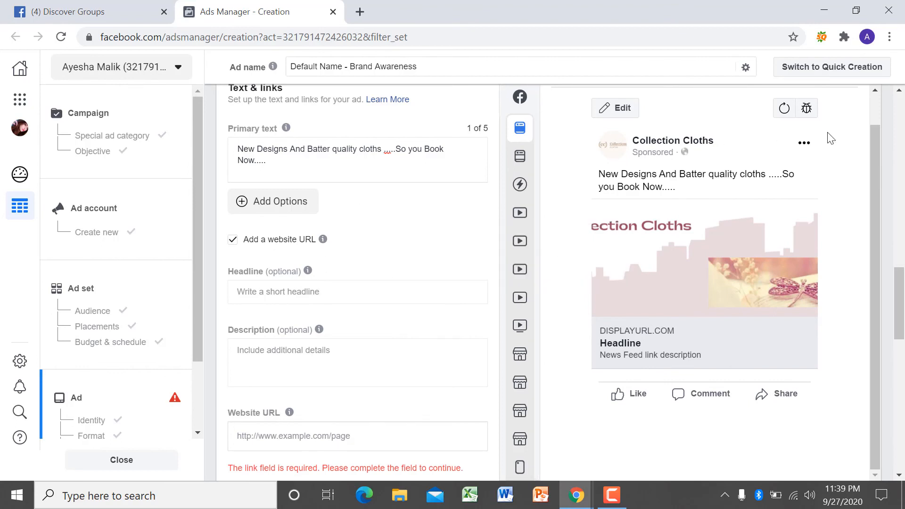
pyautogui.moveTo(874, 162); pyautogui.dragTo(875, 111)
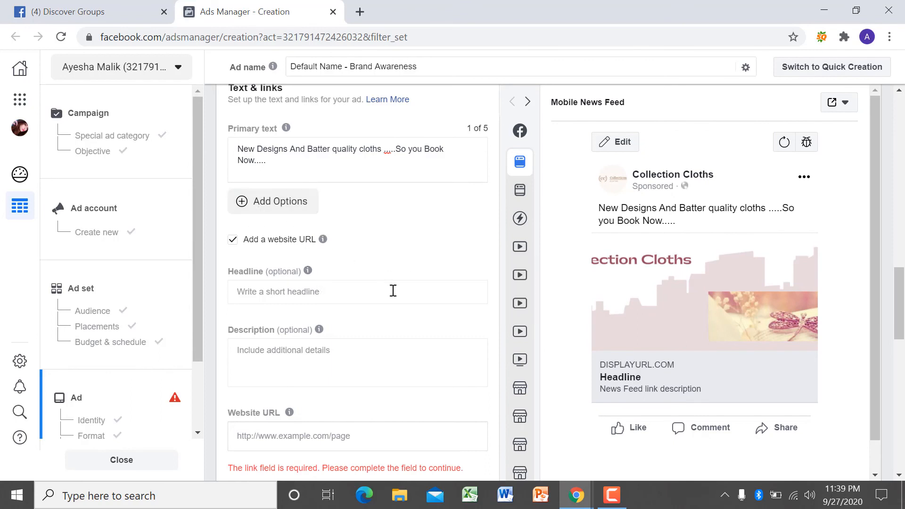
pyautogui.click(522, 195)
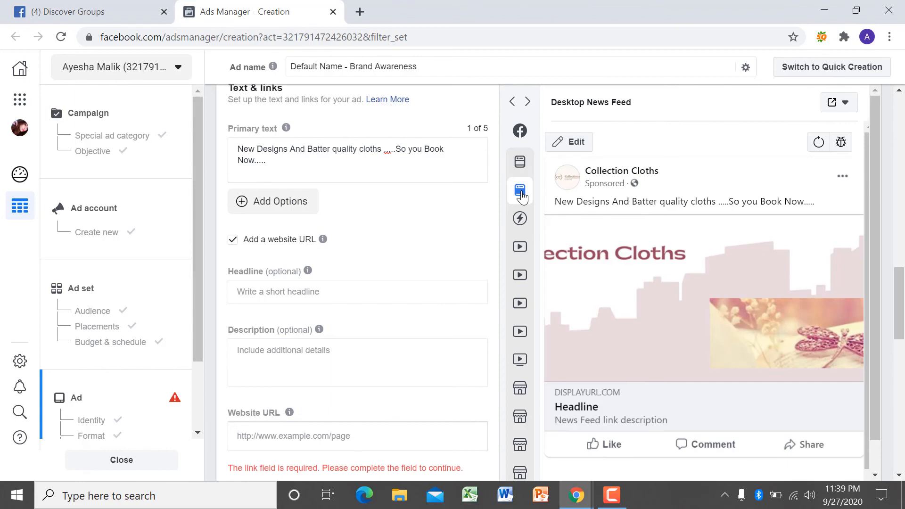
pyautogui.moveTo(522, 196)
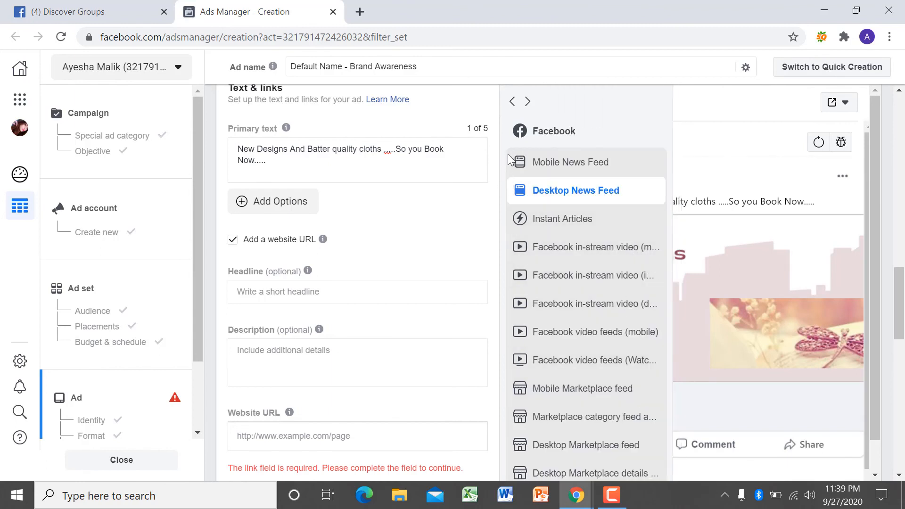
pyautogui.click(556, 162)
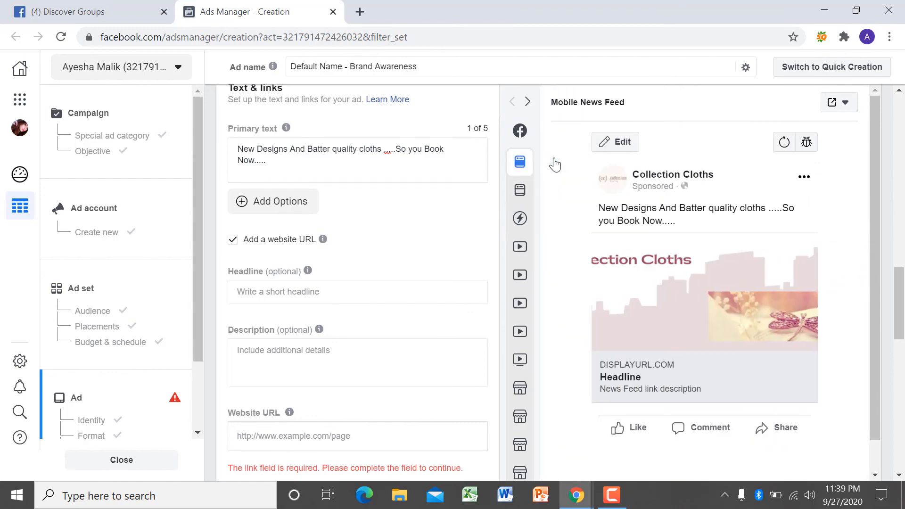
pyautogui.scroll(-1, 872, 126)
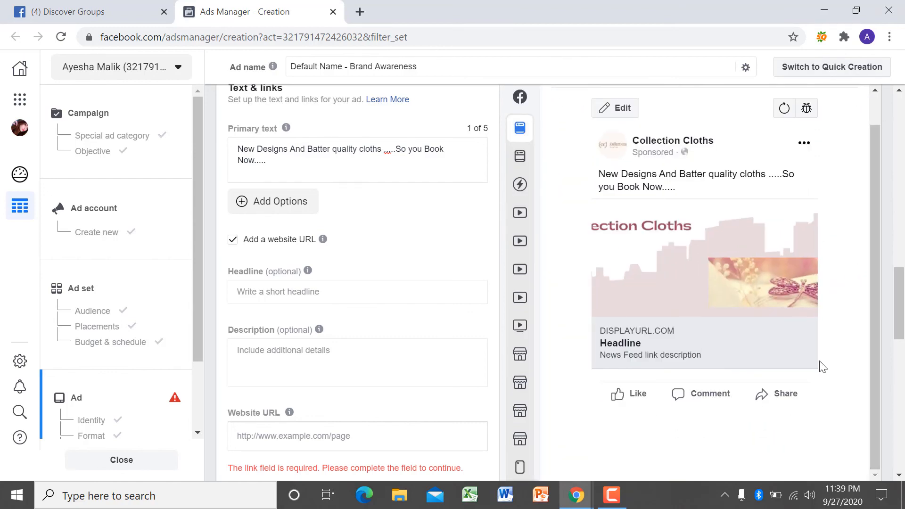
# Try to confirm the ad with the headline, description and website URL left empty.
pyautogui.moveTo(900, 305); pyautogui.dragTo(902, 424)
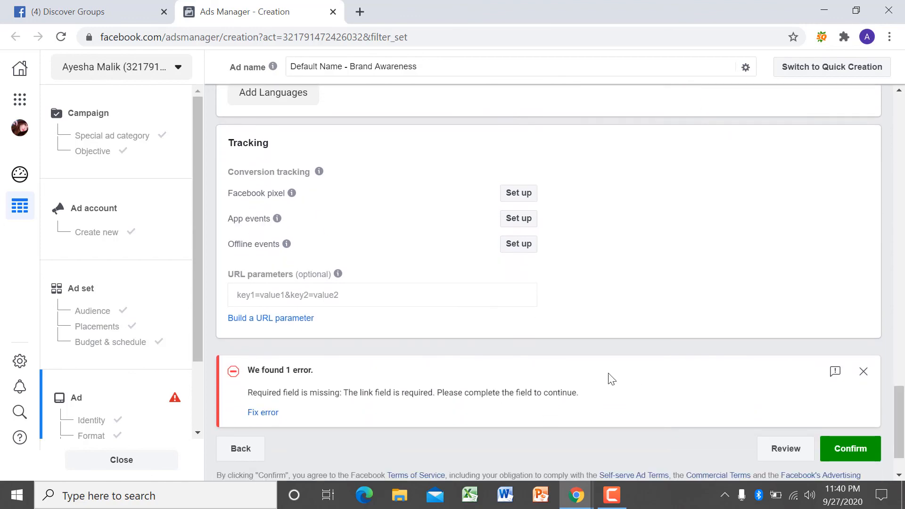
pyautogui.moveTo(901, 403); pyautogui.dragTo(904, 352)
pyautogui.scroll(10, 904, 352)
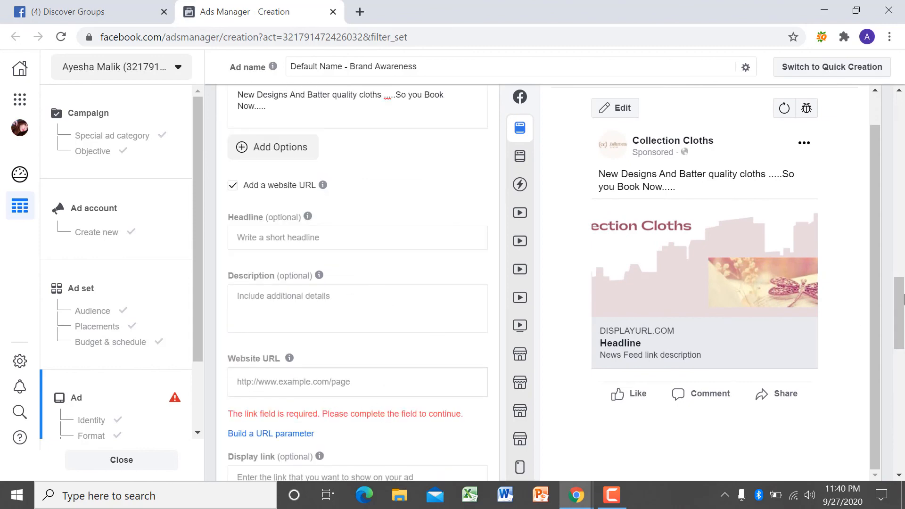
pyautogui.moveTo(904, 300); pyautogui.dragTo(904, 471)
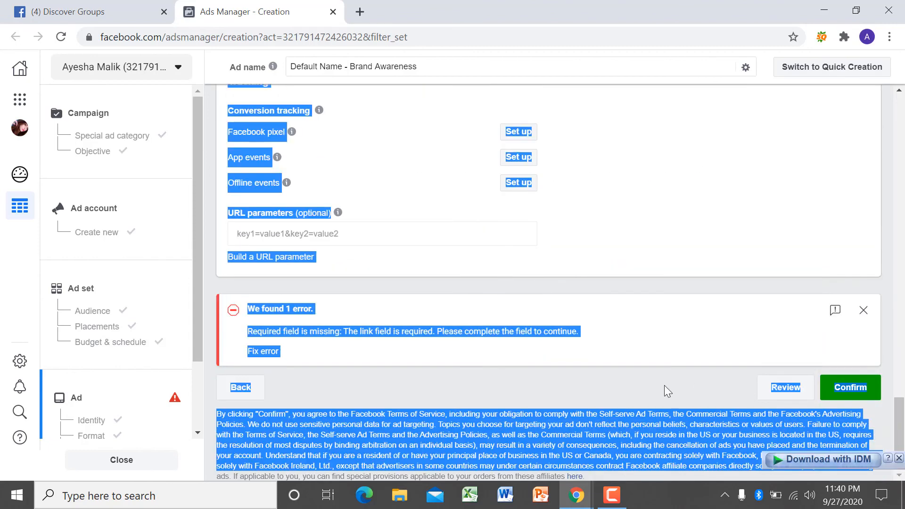
pyautogui.click(858, 391)
pyautogui.click(859, 391)
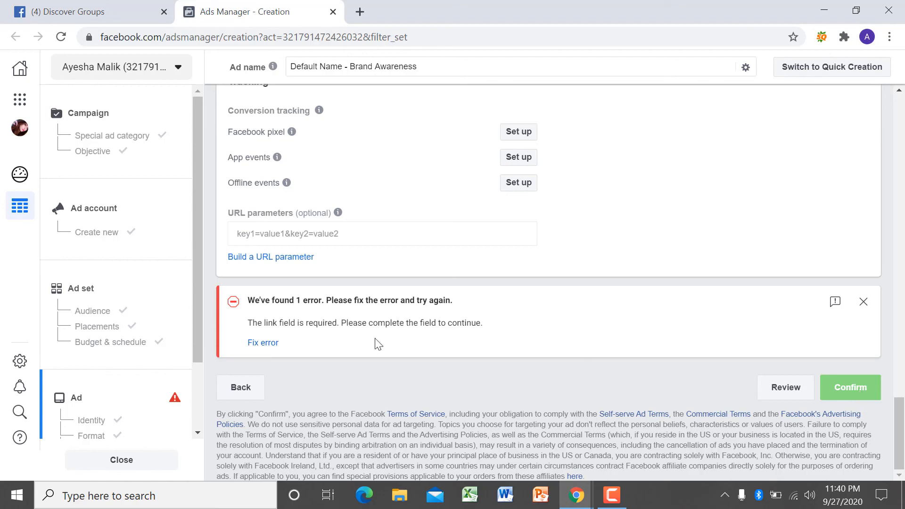
# Locate the ad section flagged by the error and return to the end of the ad setup.
pyautogui.click(262, 343)
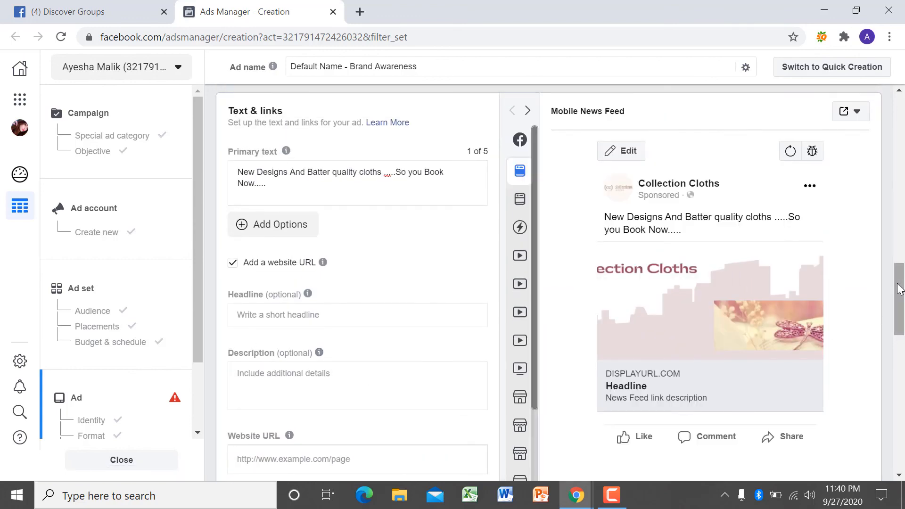
pyautogui.moveTo(899, 297); pyautogui.dragTo(899, 410)
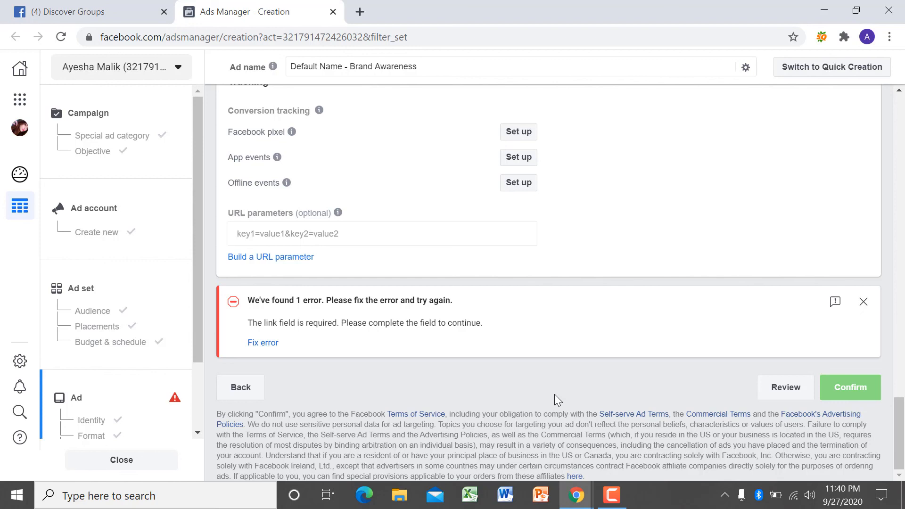
pyautogui.click(611, 501)
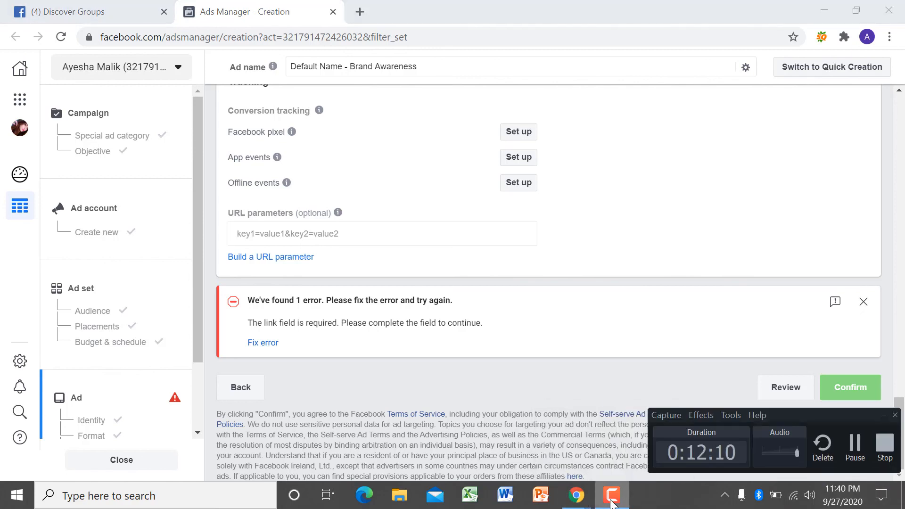